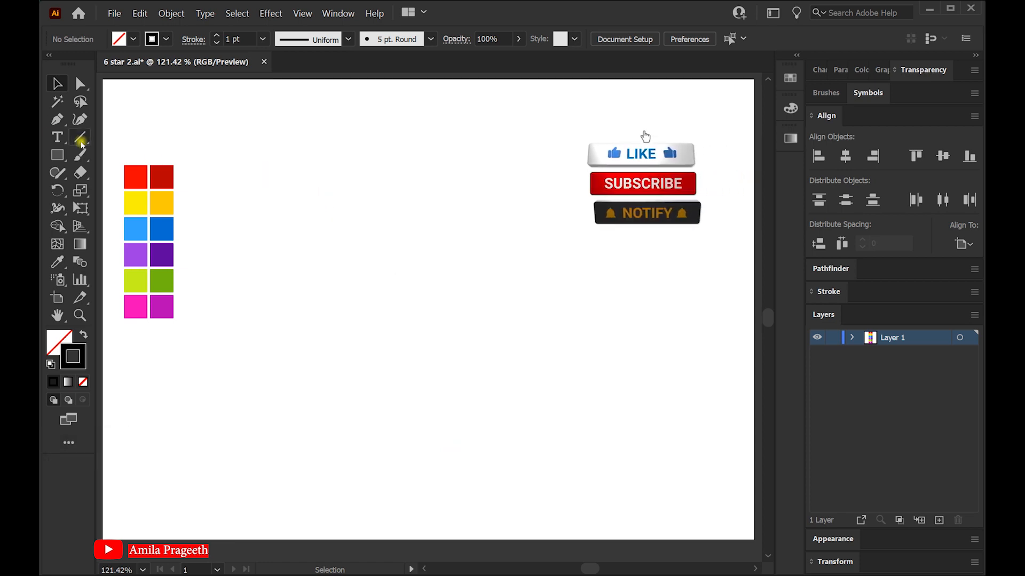
Draw a six-pointed star with the Star tool across the middle of the artboard
{"action": "right_click", "coordinate": [57, 154]}
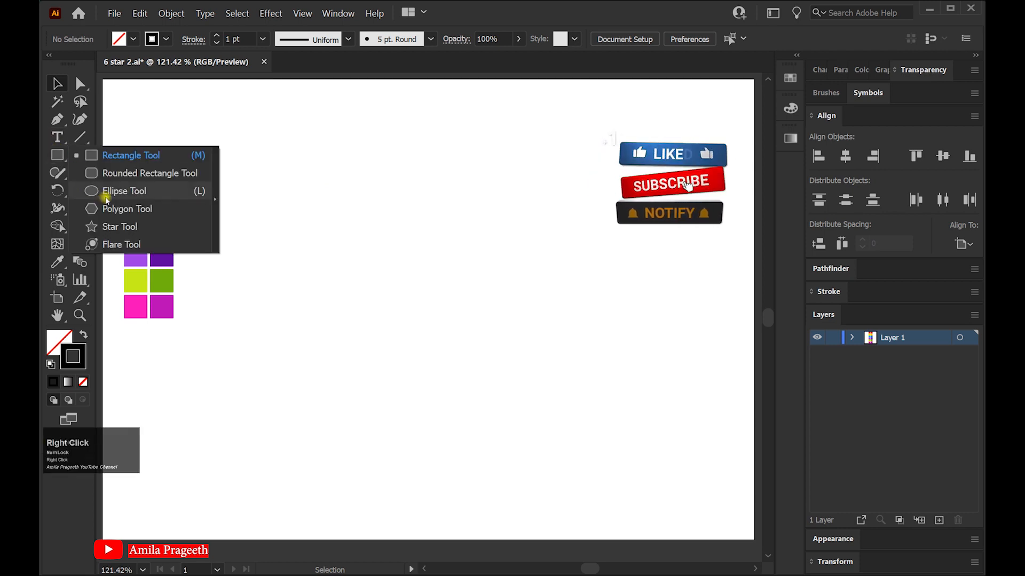
{"action": "left_click", "coordinate": [119, 227]}
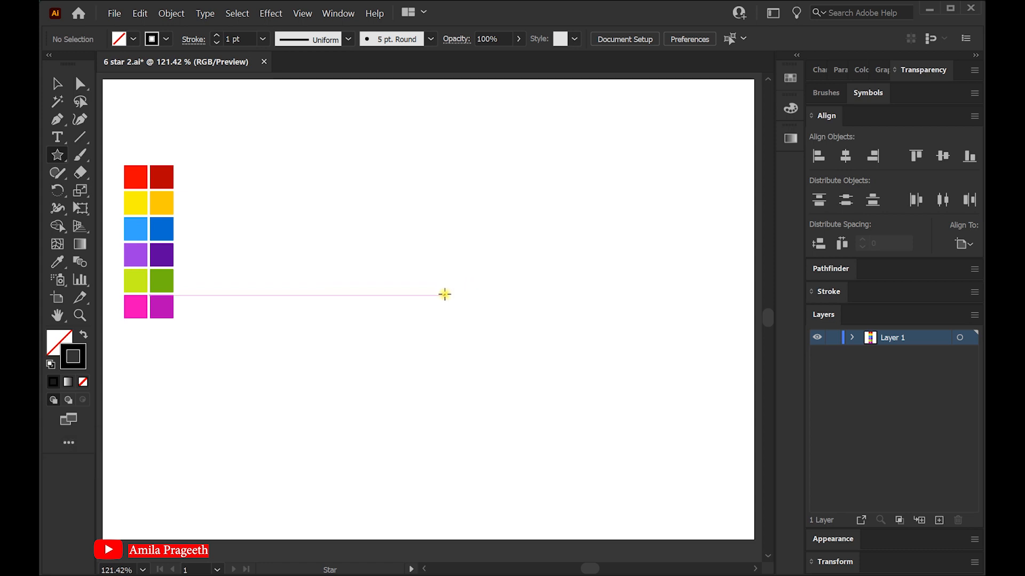
{"action": "left_click_drag", "start_coordinate": [444, 294], "coordinate": [613, 397]}
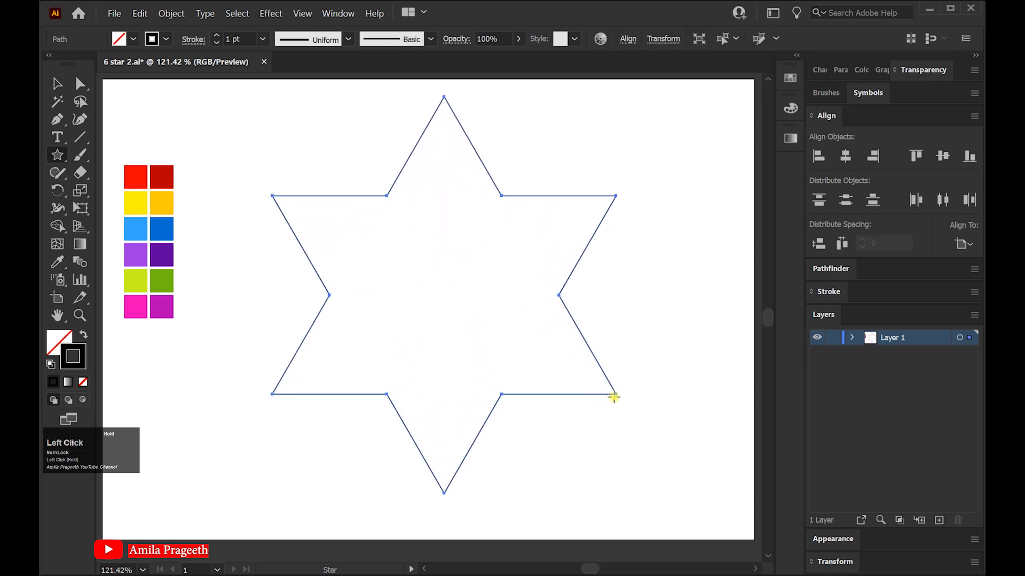
Center the star horizontally and vertically on the artboard
{"action": "left_click", "coordinate": [58, 83]}
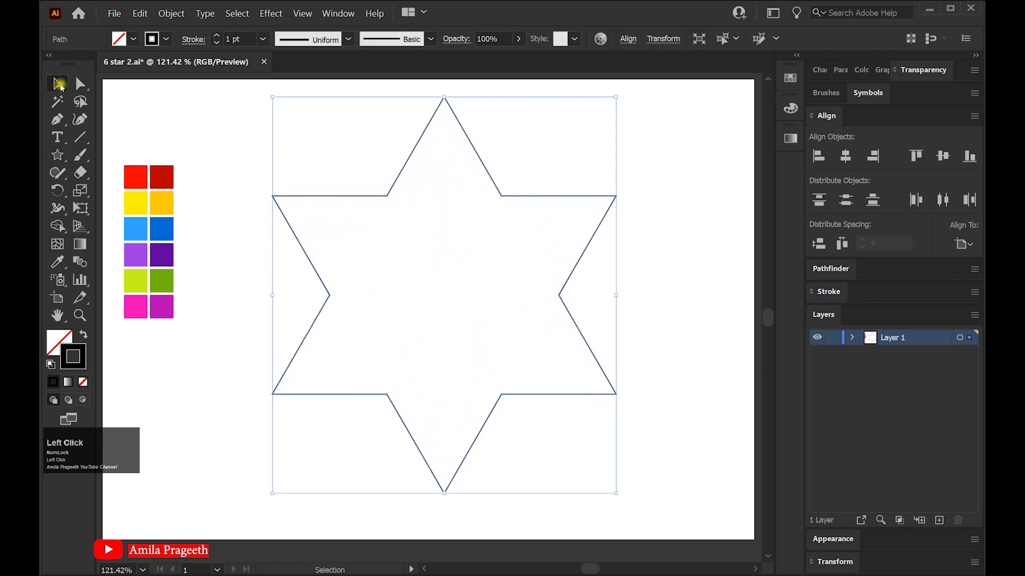
{"action": "left_click", "coordinate": [846, 156]}
{"action": "left_click", "coordinate": [943, 156]}
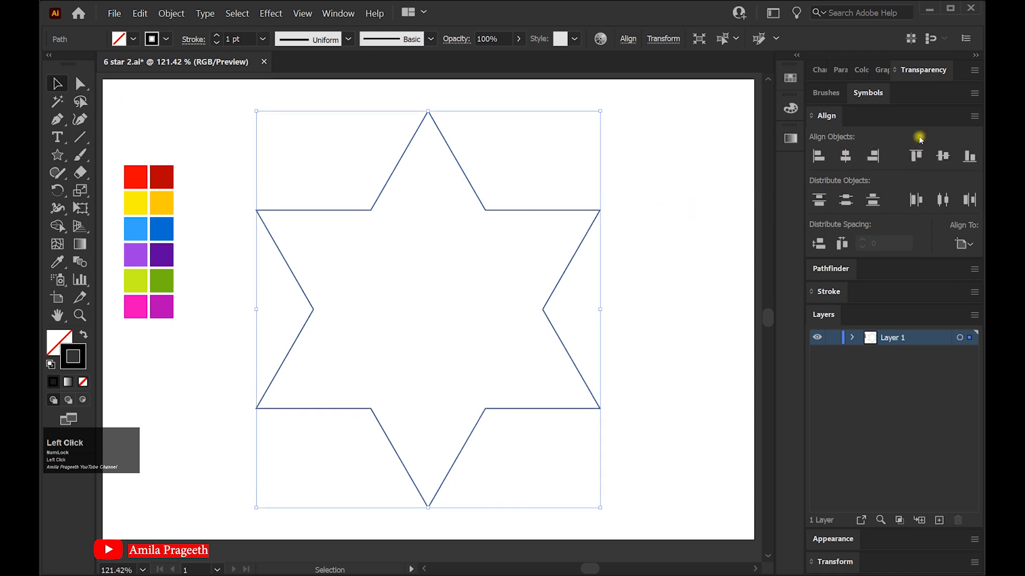
Rearrange the side panels to show Swatches, Color and Gradient, and deselect the star
{"action": "left_click", "coordinate": [972, 55]}
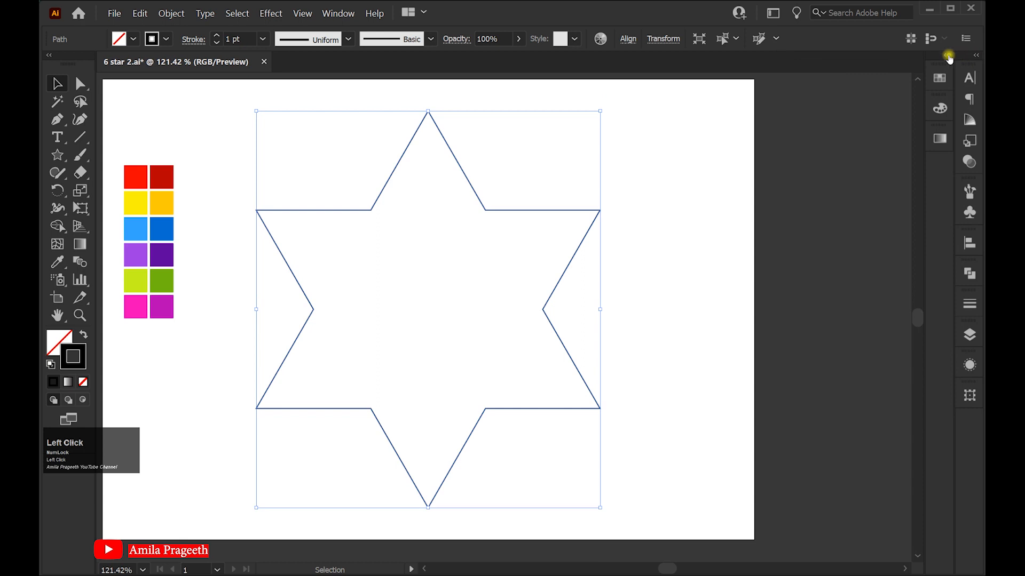
{"action": "left_click", "coordinate": [948, 56]}
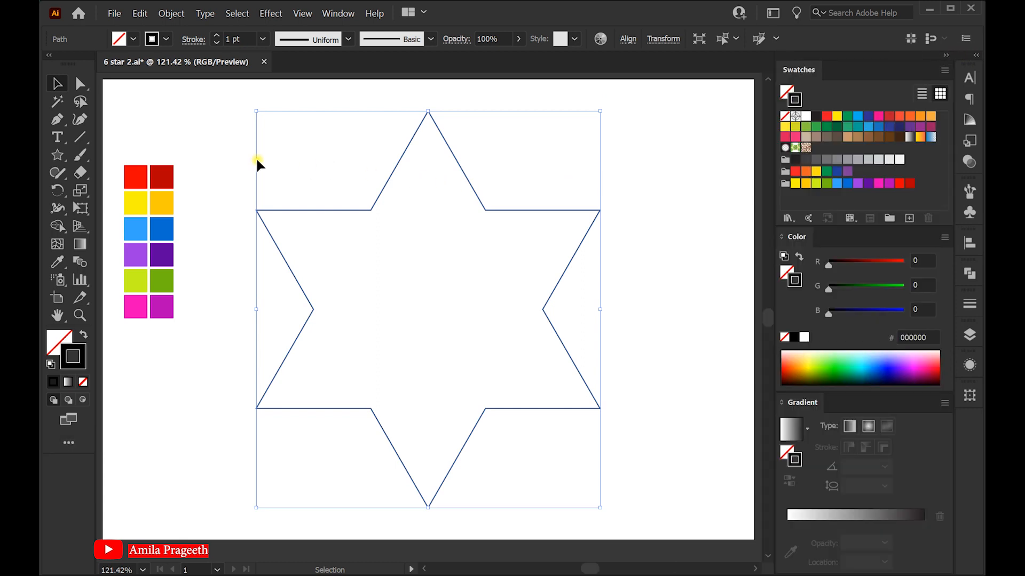
{"action": "left_click", "coordinate": [195, 109]}
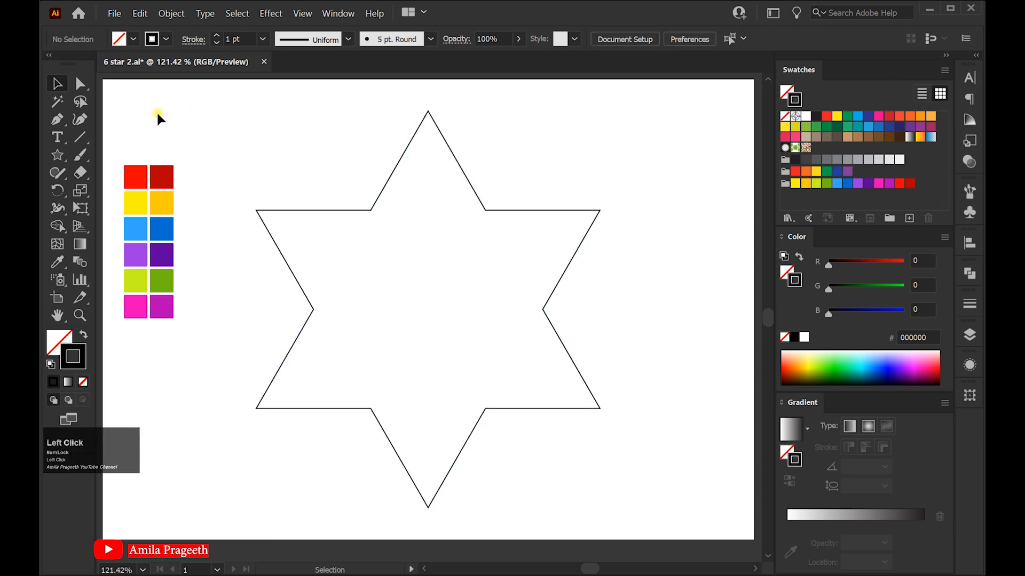
With the Pen tool, draw a closed triangle from the star's top point to its center and the upper-left inner corner
{"action": "left_click", "coordinate": [57, 120]}
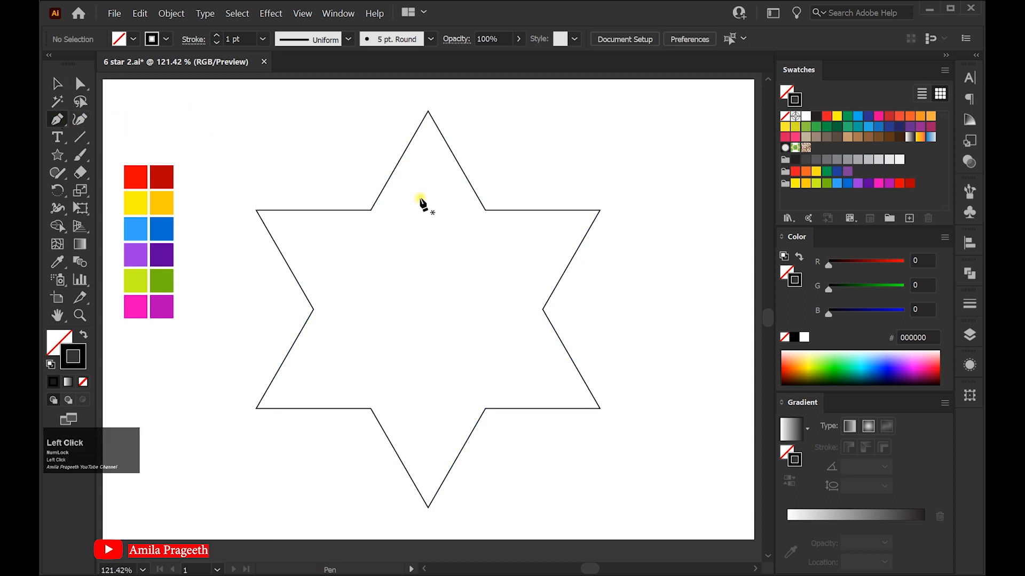
{"action": "left_click", "coordinate": [428, 111]}
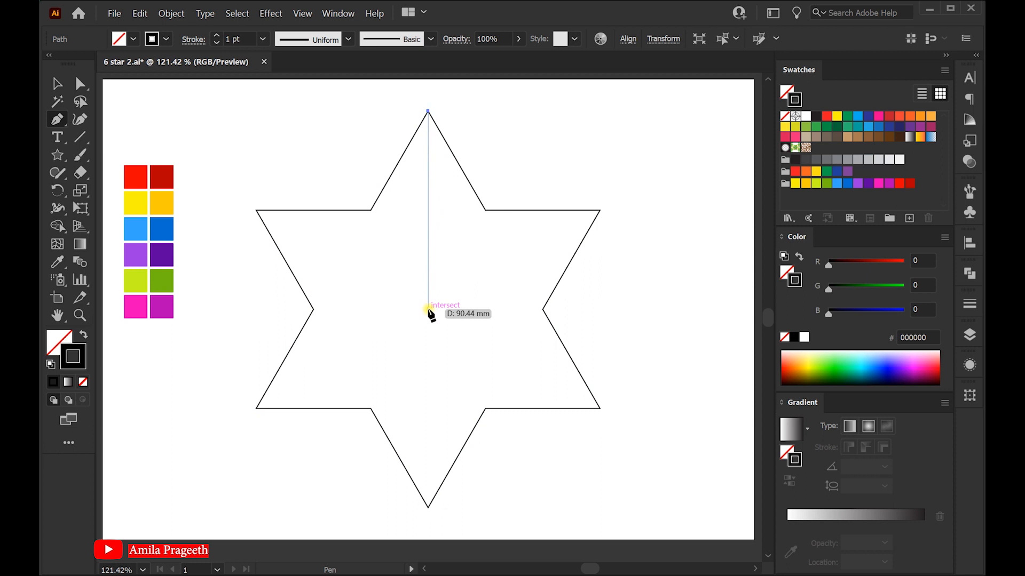
{"action": "left_click", "coordinate": [428, 309]}
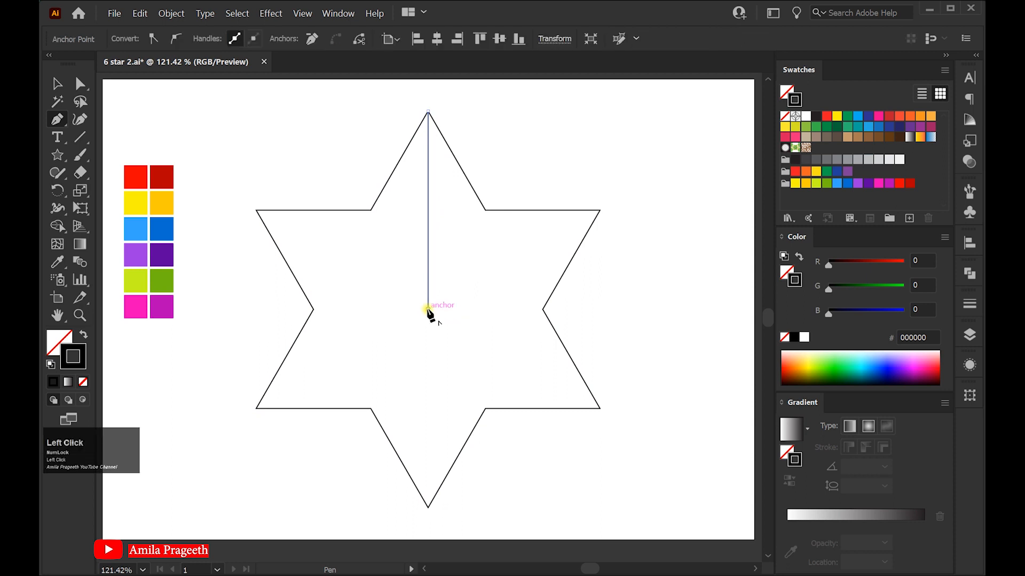
{"action": "left_click", "coordinate": [371, 210]}
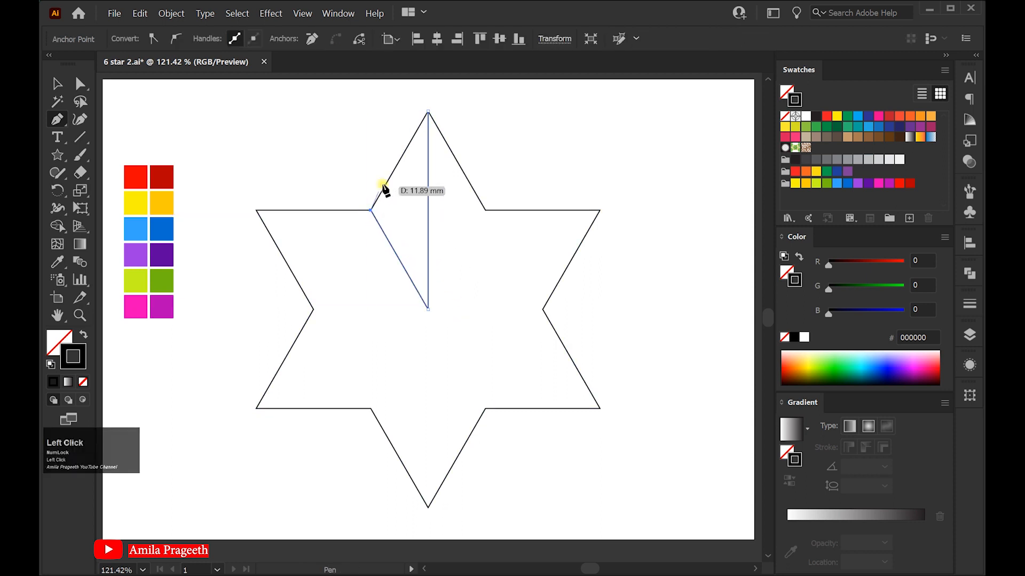
{"action": "left_click", "coordinate": [428, 112]}
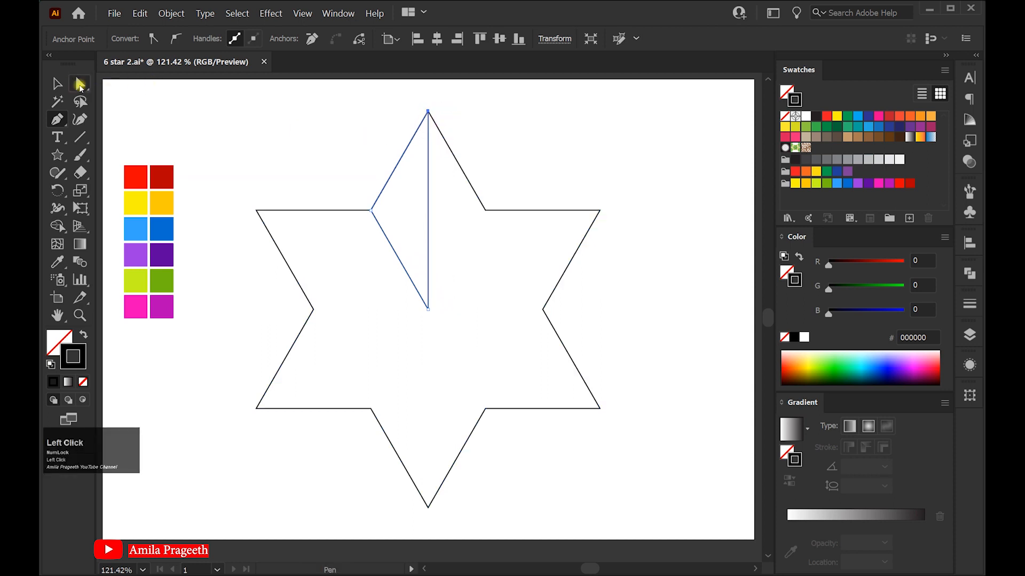
{"action": "left_click", "coordinate": [57, 83]}
{"action": "left_click", "coordinate": [259, 117]}
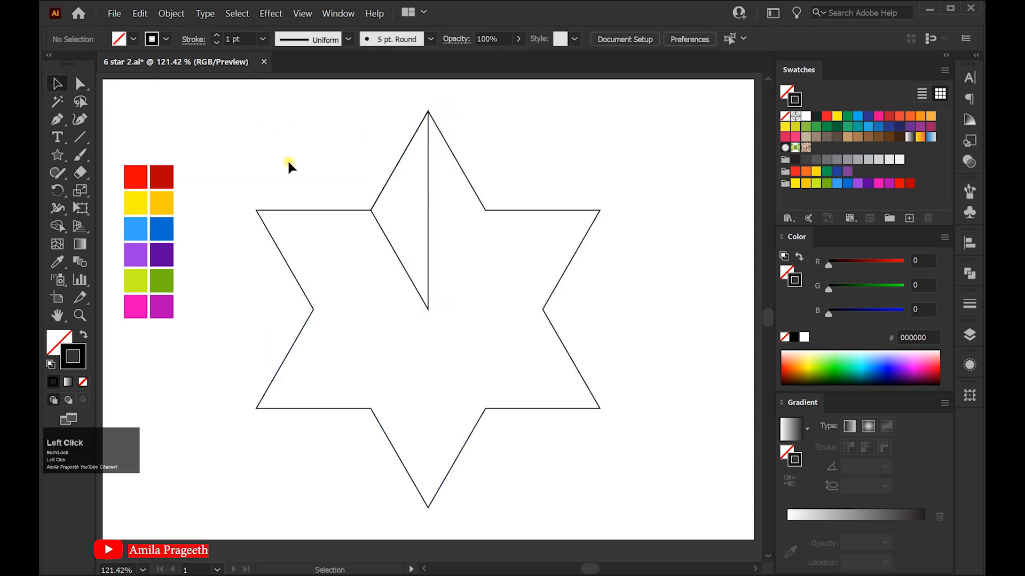
Draw a second closed triangle from the top point to the upper-right inner corner and the star's center
{"action": "left_click", "coordinate": [58, 120]}
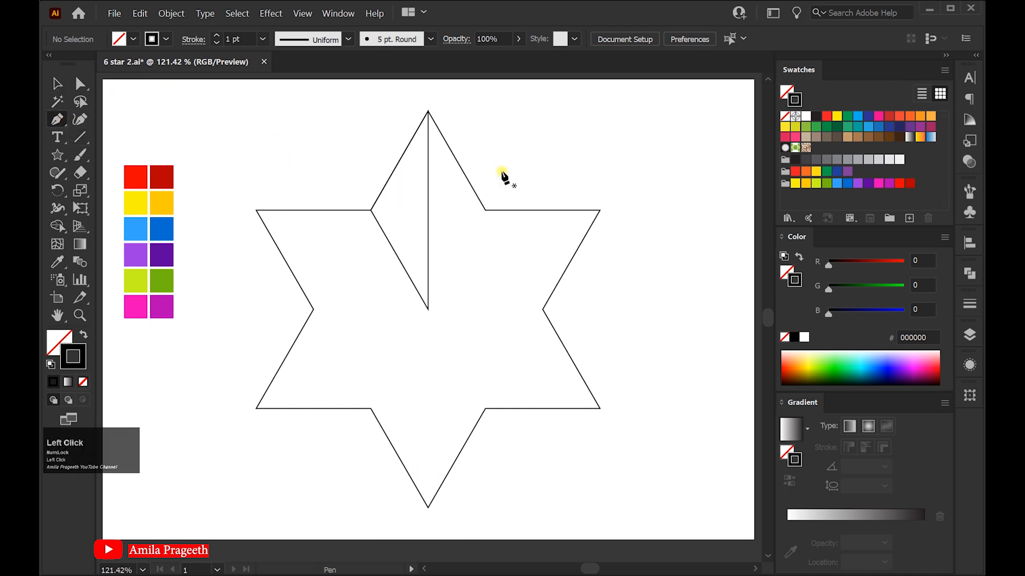
{"action": "left_click", "coordinate": [428, 113]}
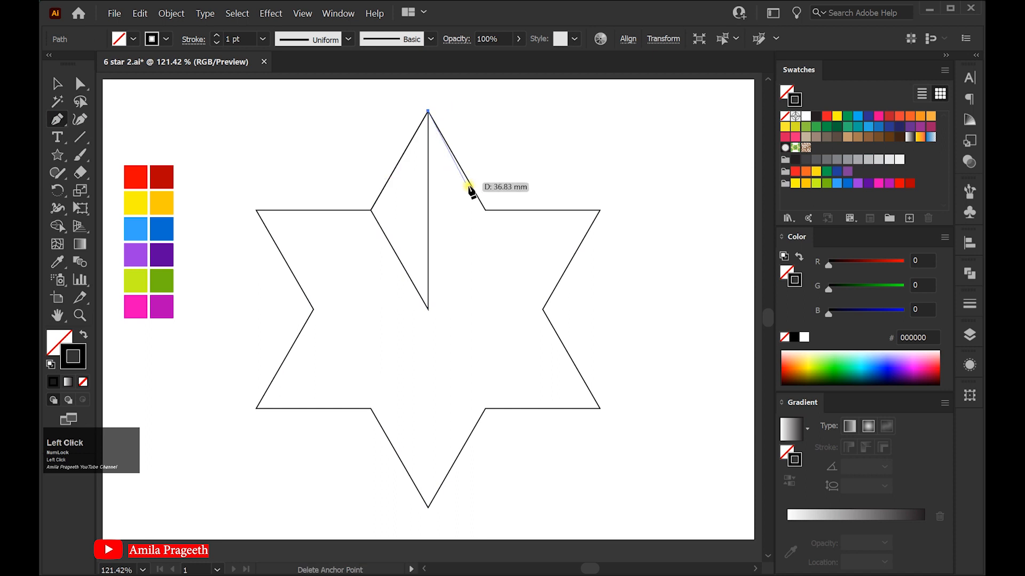
{"action": "left_click", "coordinate": [484, 210]}
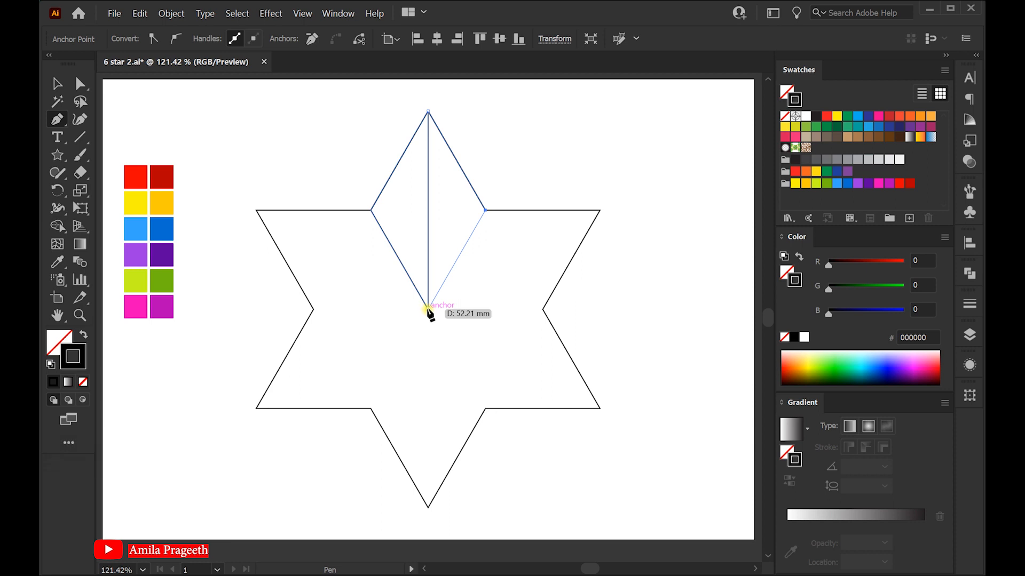
{"action": "left_click", "coordinate": [428, 309]}
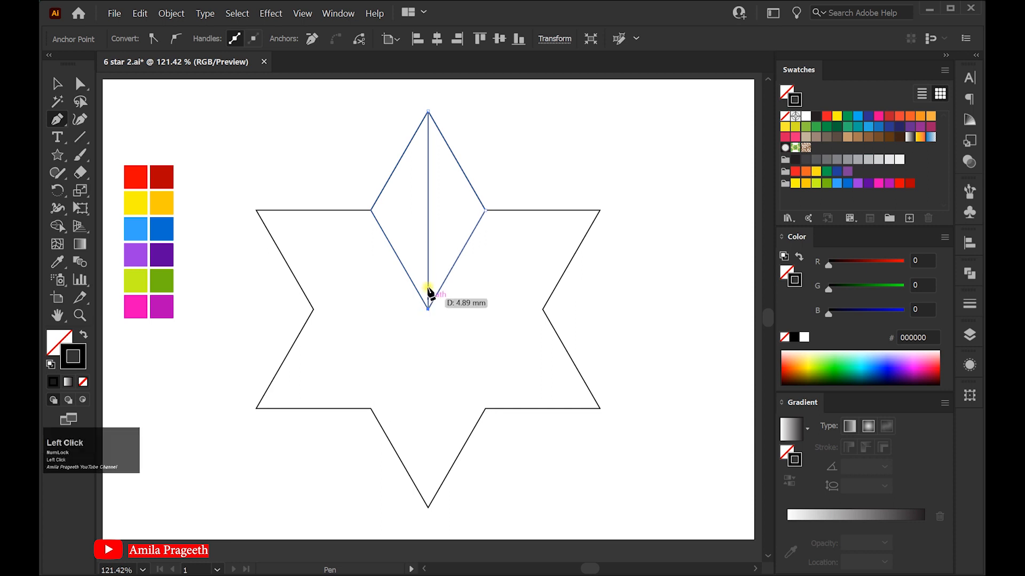
{"action": "left_click", "coordinate": [428, 111]}
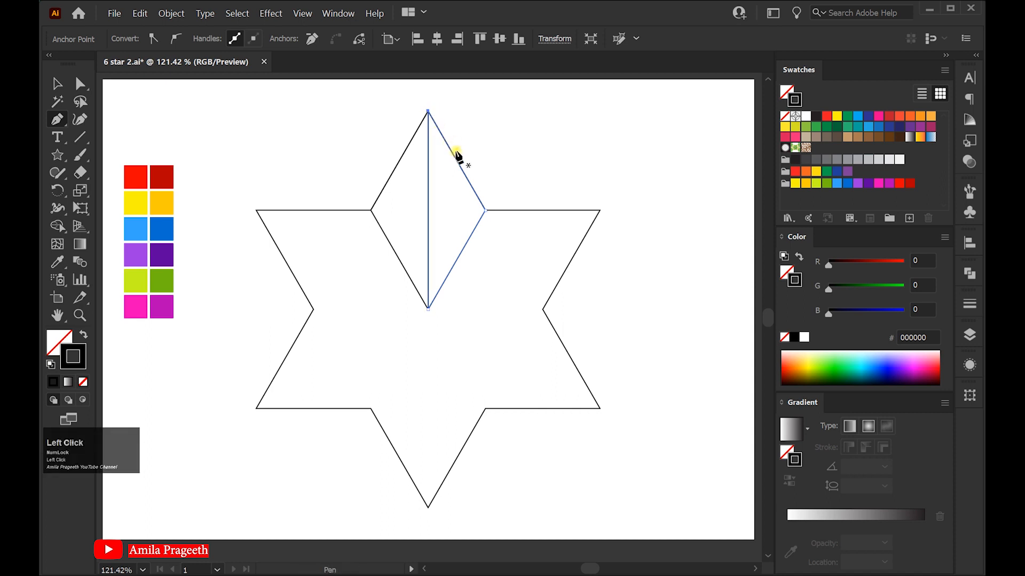
{"action": "left_click", "coordinate": [58, 83]}
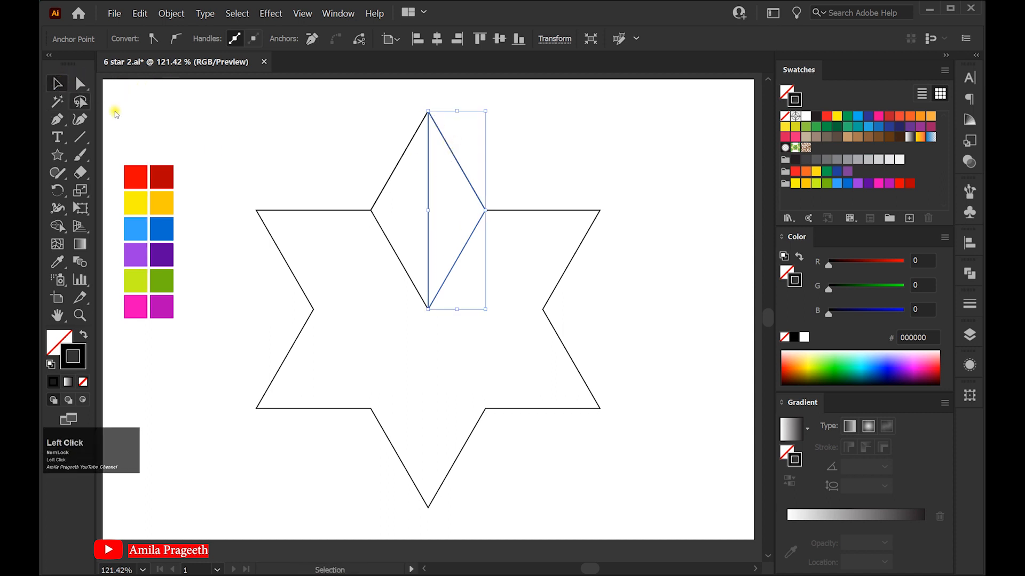
Select the original star outline and delete it
{"action": "left_click", "coordinate": [610, 175]}
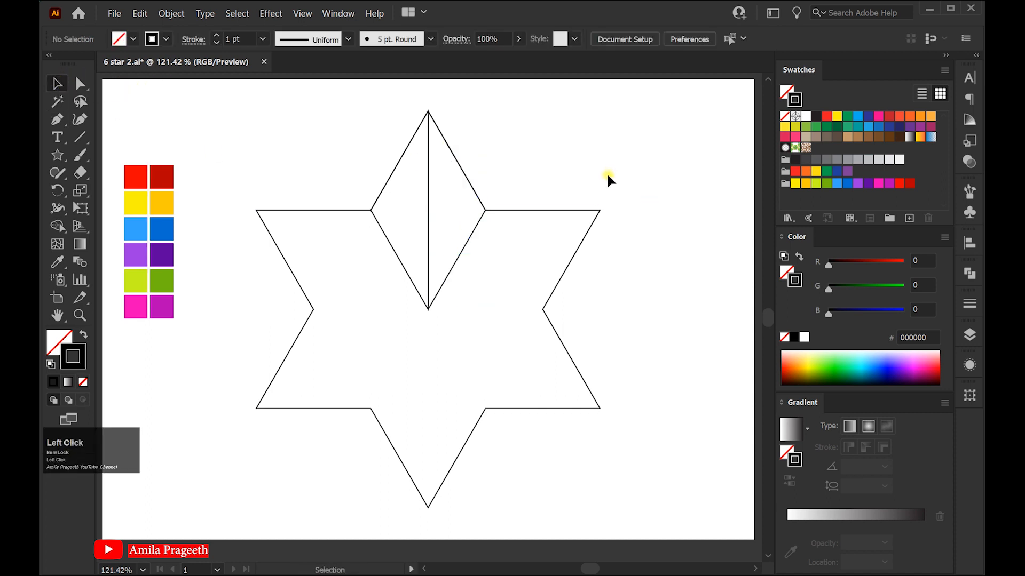
{"action": "left_click", "coordinate": [554, 211]}
{"action": "left_click_drag", "start_coordinate": [554, 209], "coordinate": [571, 294]}
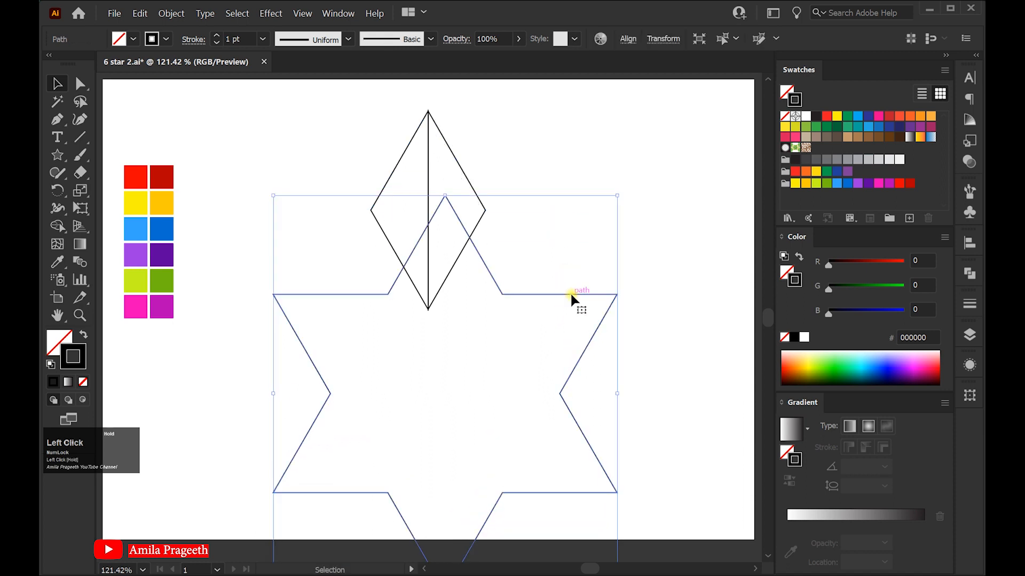
{"action": "key", "text": "Delete"}
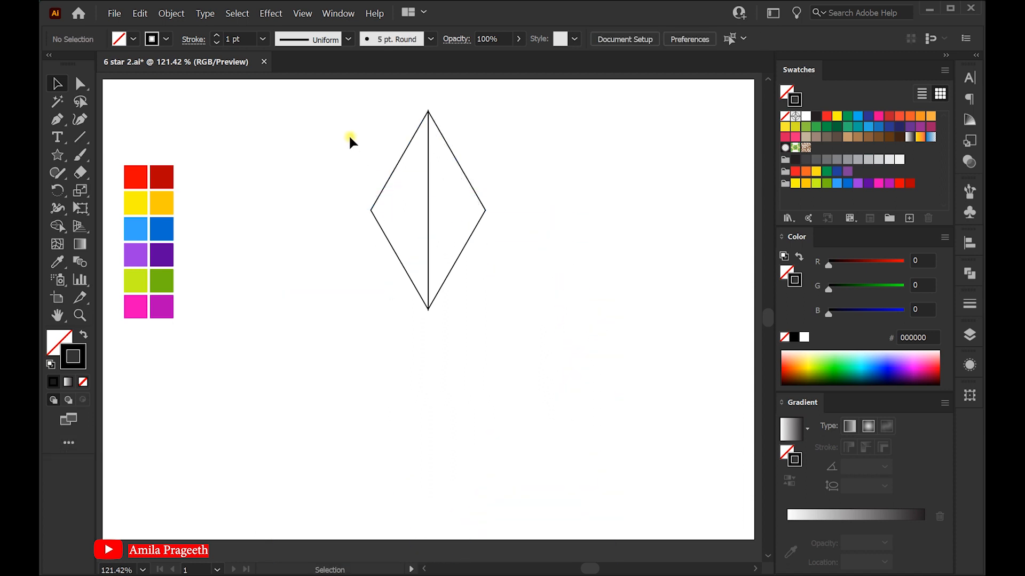
Select both triangles and rotate a copy of them 60° around the star's center point
{"action": "left_click_drag", "start_coordinate": [350, 110], "coordinate": [544, 341]}
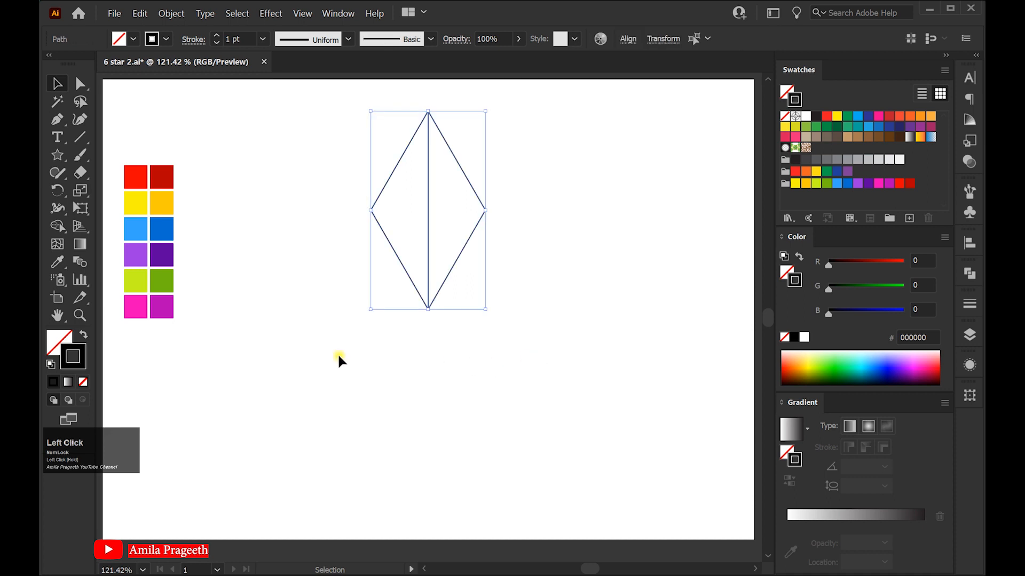
{"action": "left_click", "coordinate": [58, 190]}
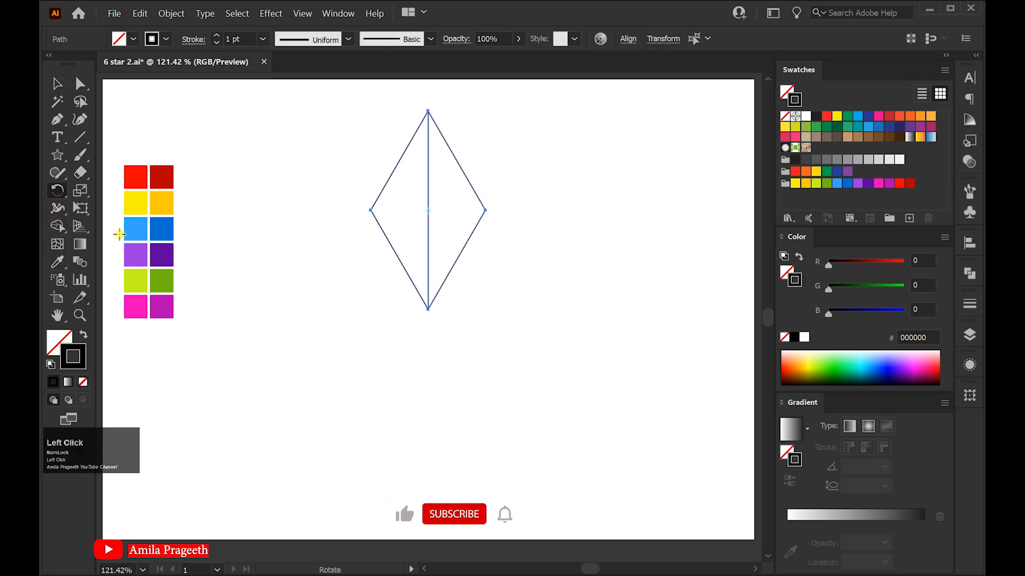
{"action": "left_click", "coordinate": [427, 310], "text": "alt"}
{"action": "left_click_drag", "start_coordinate": [690, 284], "coordinate": [639, 290]}
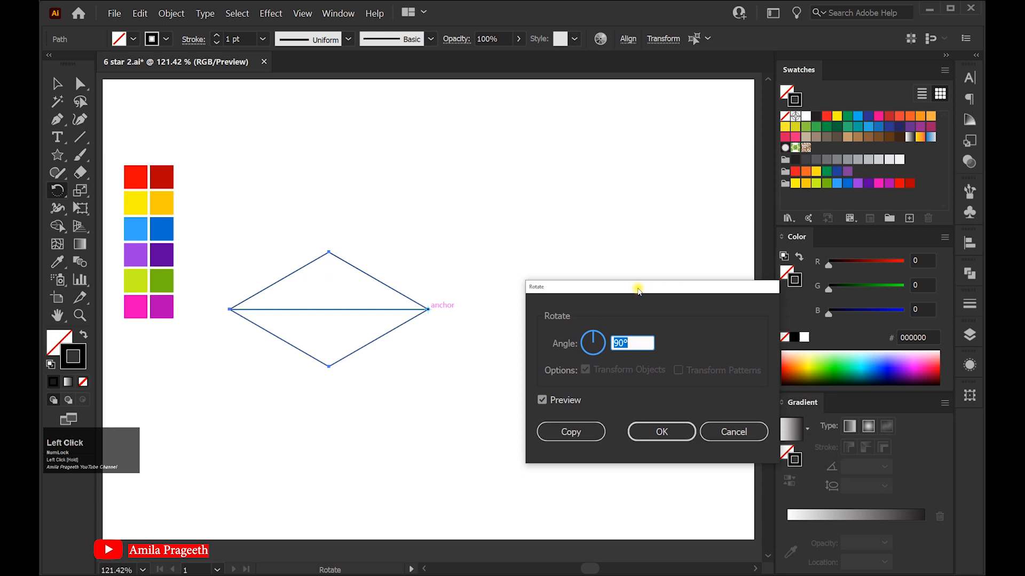
{"action": "left_click_drag", "start_coordinate": [641, 339], "coordinate": [608, 346]}
{"action": "type", "text": "60"}
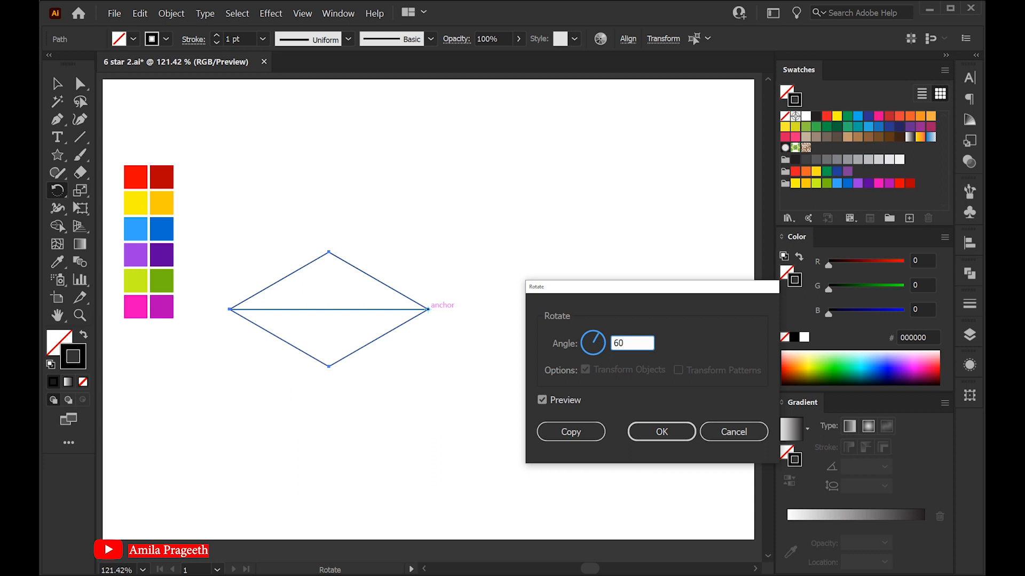
{"action": "left_click", "coordinate": [538, 407]}
{"action": "left_click", "coordinate": [541, 401]}
{"action": "left_click", "coordinate": [541, 402]}
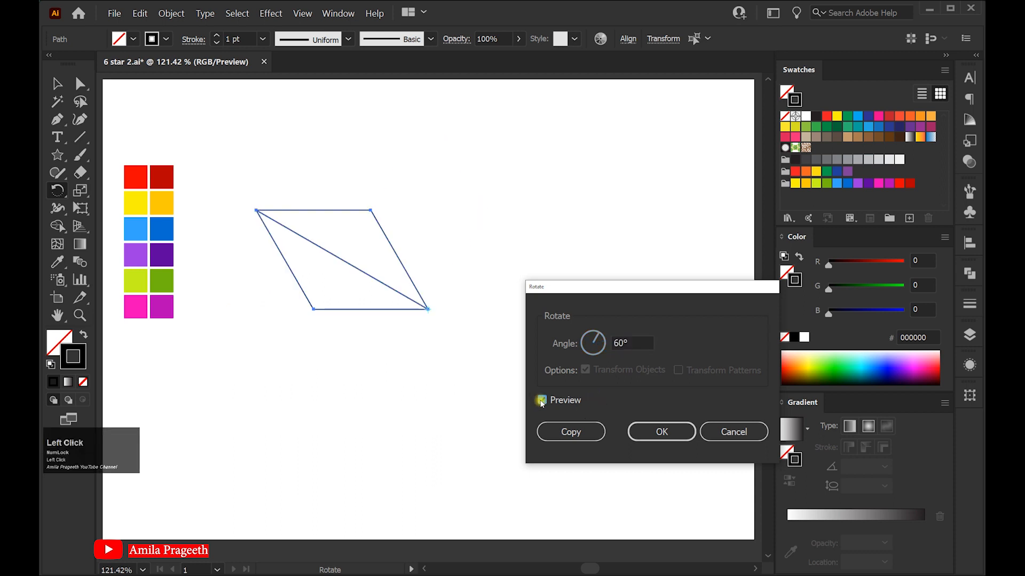
{"action": "left_click", "coordinate": [574, 432]}
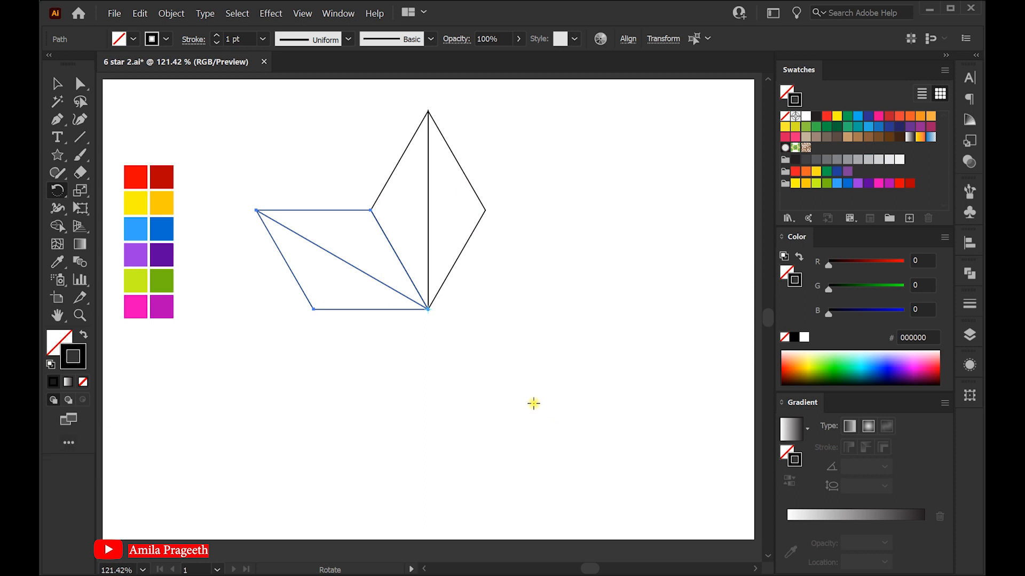
Repeat the rotated copy four more times to complete the star, then deselect
{"action": "key", "text": "ctrl+d"}
{"action": "key", "text": "ctrl+d"}
{"action": "key", "text": "ctrl+d"}
{"action": "key", "text": "ctrl+d"}
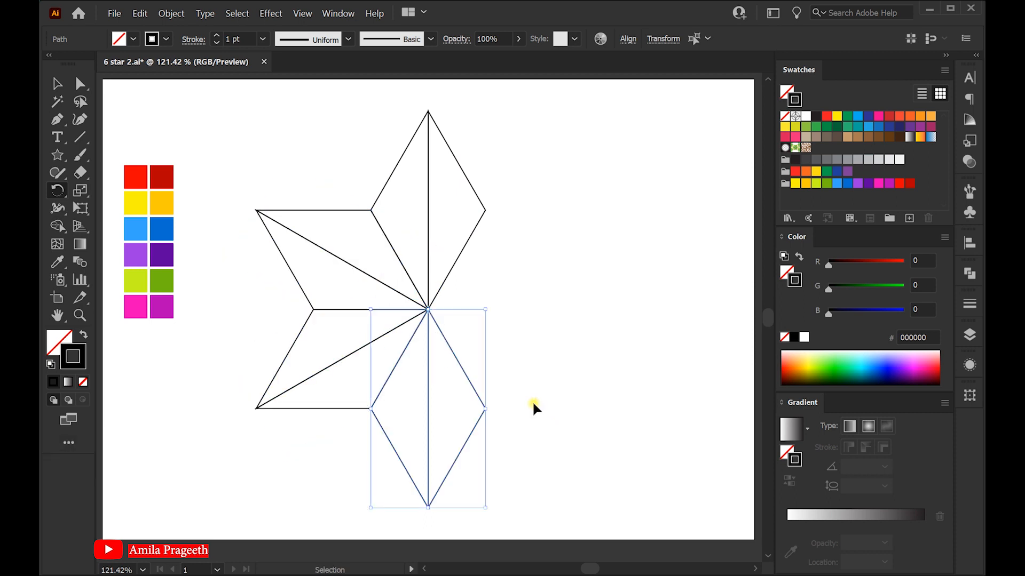
{"action": "key", "text": "ctrl+d"}
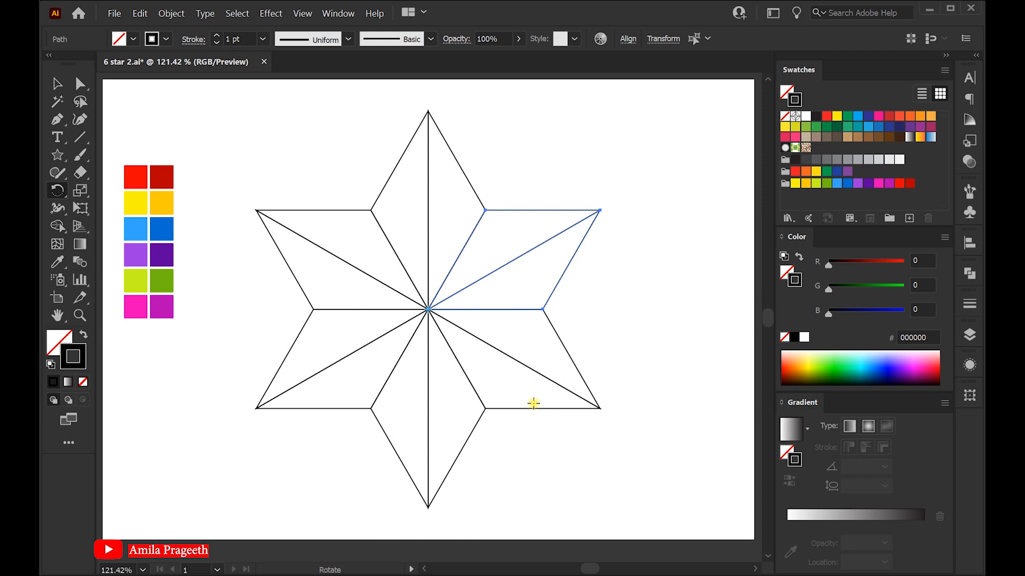
{"action": "left_click", "coordinate": [57, 83]}
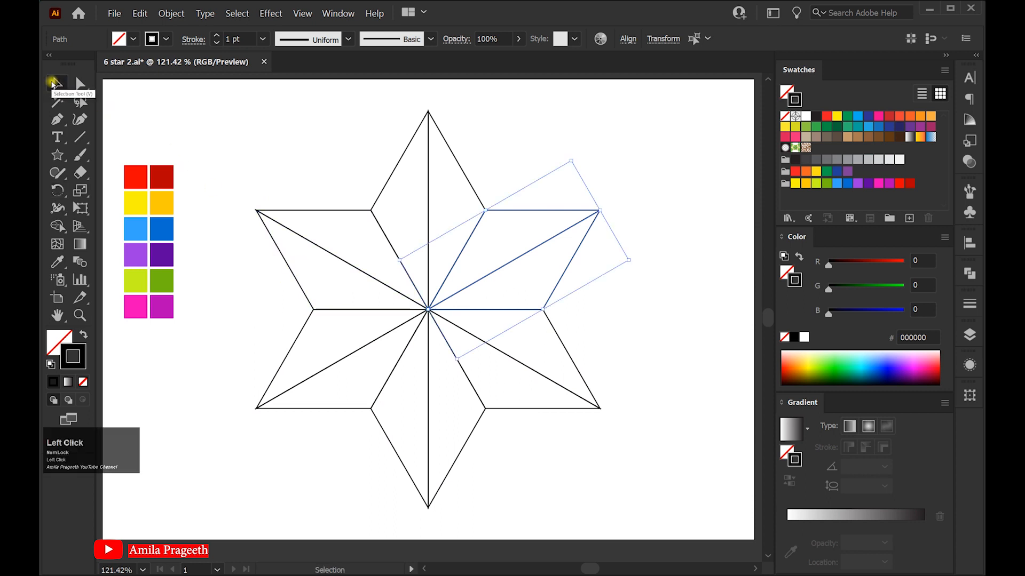
{"action": "left_click", "coordinate": [340, 109]}
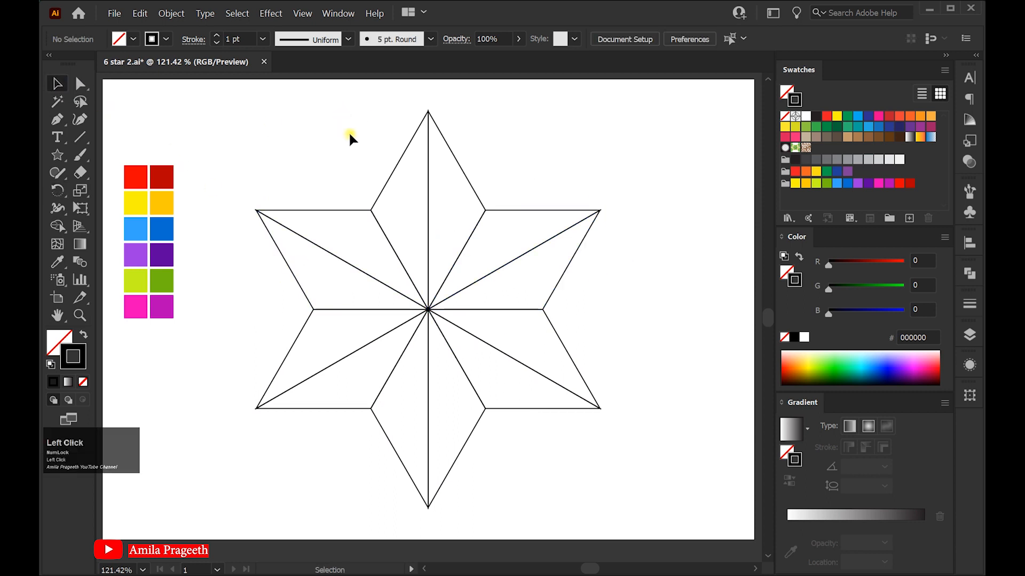
Fill the top point's right facet with the bright red sampled from the palette
{"action": "left_click", "coordinate": [444, 140]}
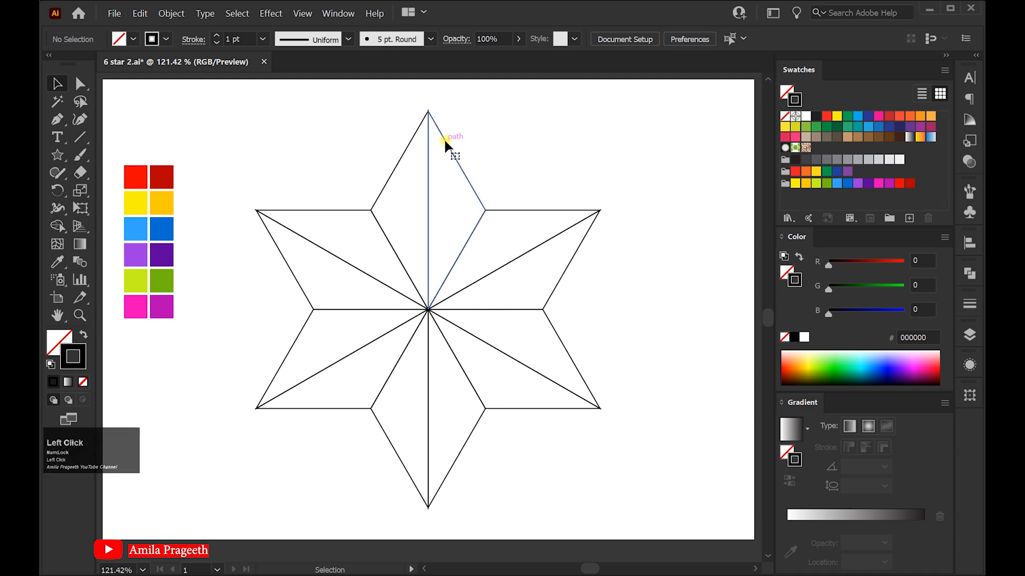
{"action": "left_click", "coordinate": [57, 262]}
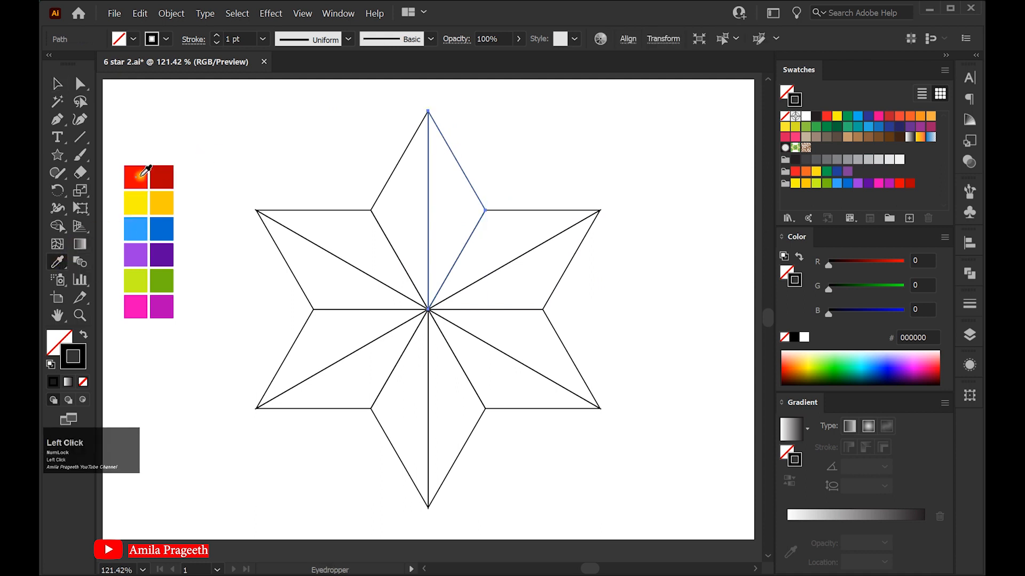
{"action": "left_click", "coordinate": [138, 168]}
{"action": "left_click", "coordinate": [57, 84]}
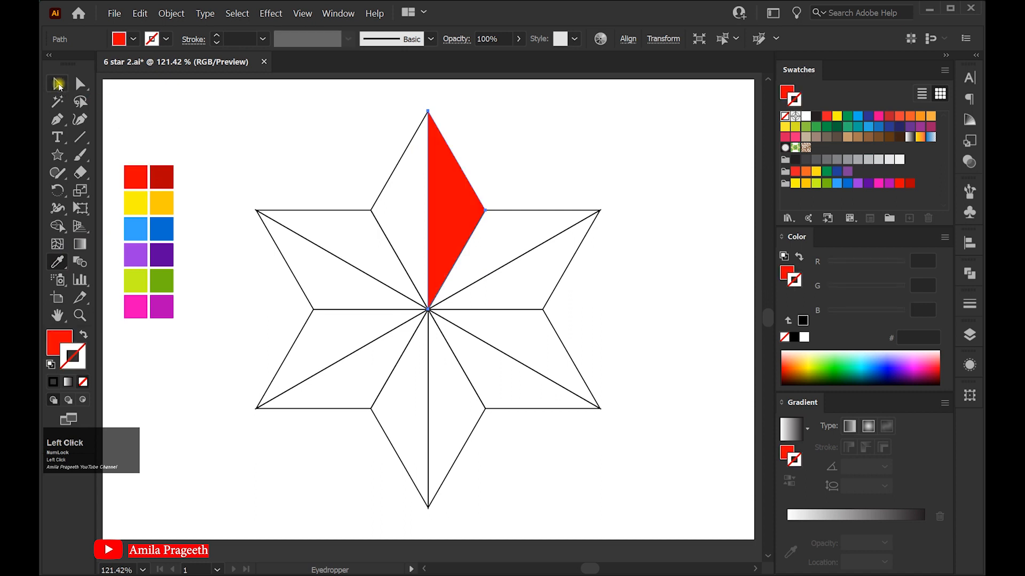
Fill the top point's left facet with the dark red sampled from the palette
{"action": "left_click", "coordinate": [393, 169]}
{"action": "left_click", "coordinate": [58, 262]}
{"action": "left_click", "coordinate": [163, 175]}
{"action": "left_click", "coordinate": [57, 84]}
Fill the upper facet of the upper-left point with the bright yellow palette color
{"action": "left_click", "coordinate": [299, 211]}
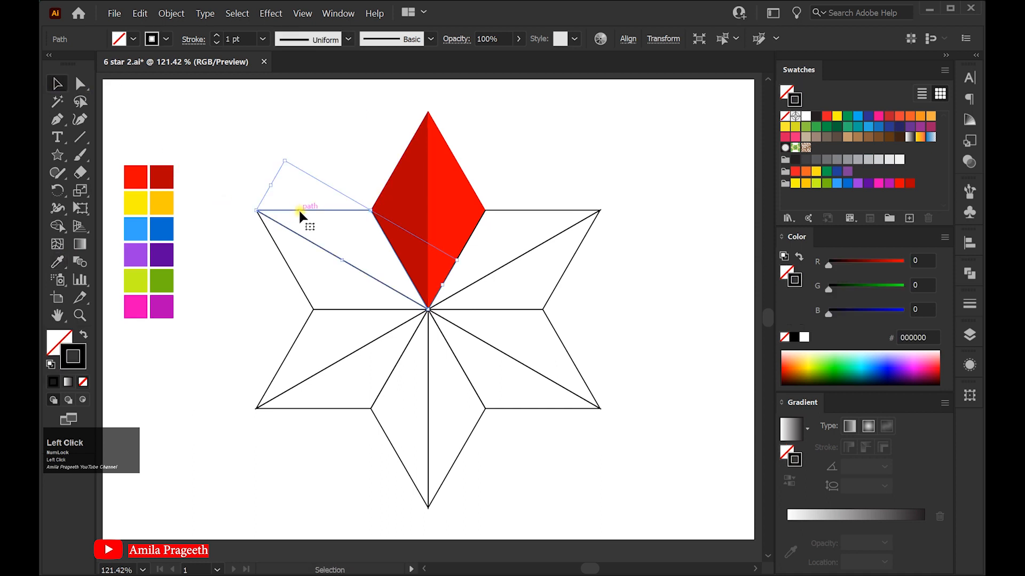
{"action": "left_click", "coordinate": [57, 262]}
{"action": "left_click", "coordinate": [137, 203]}
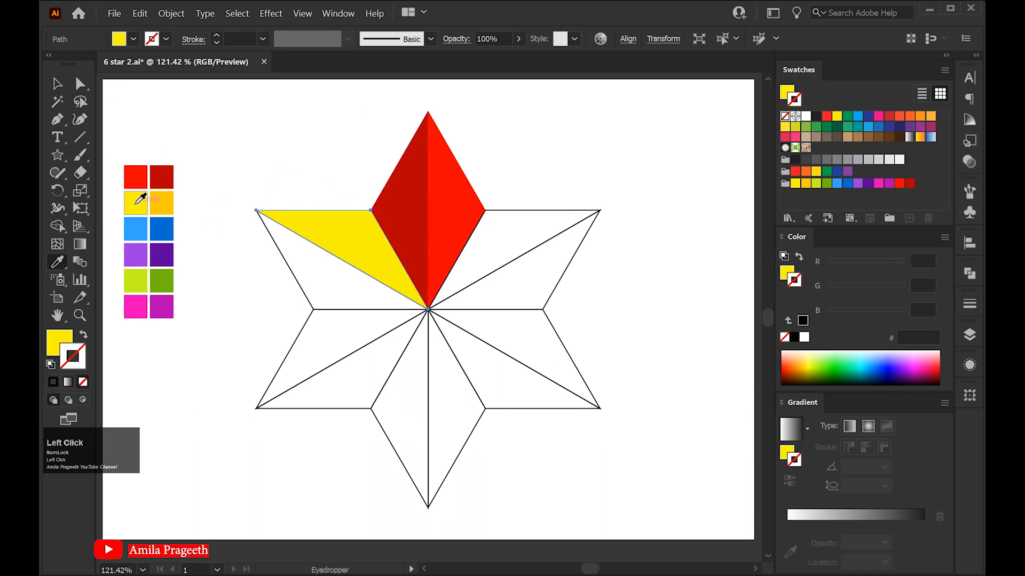
{"action": "left_click", "coordinate": [57, 84]}
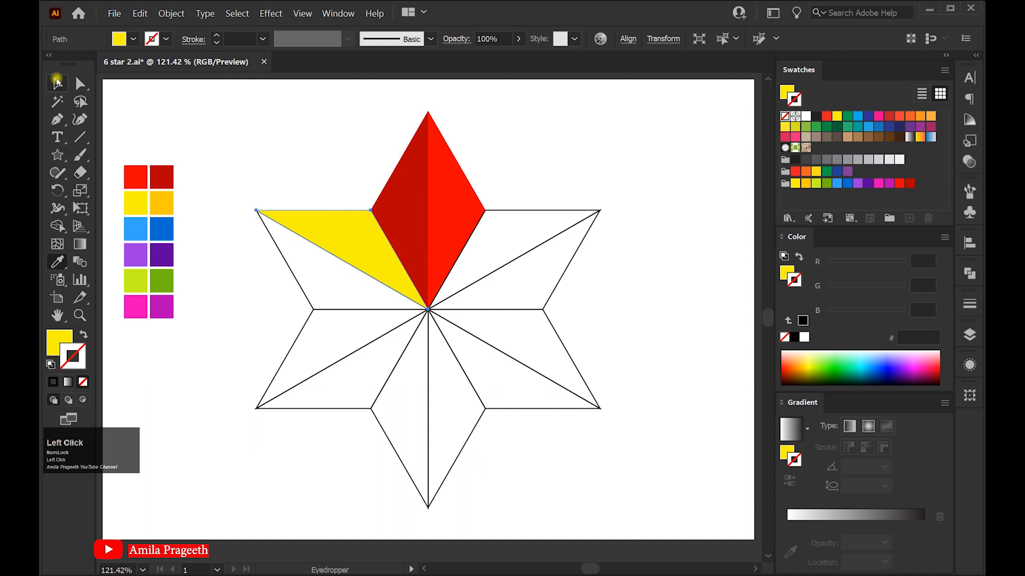
Fill the lower facet of the upper-left point with the orange-yellow palette color
{"action": "left_click", "coordinate": [286, 262]}
{"action": "left_click", "coordinate": [55, 262]}
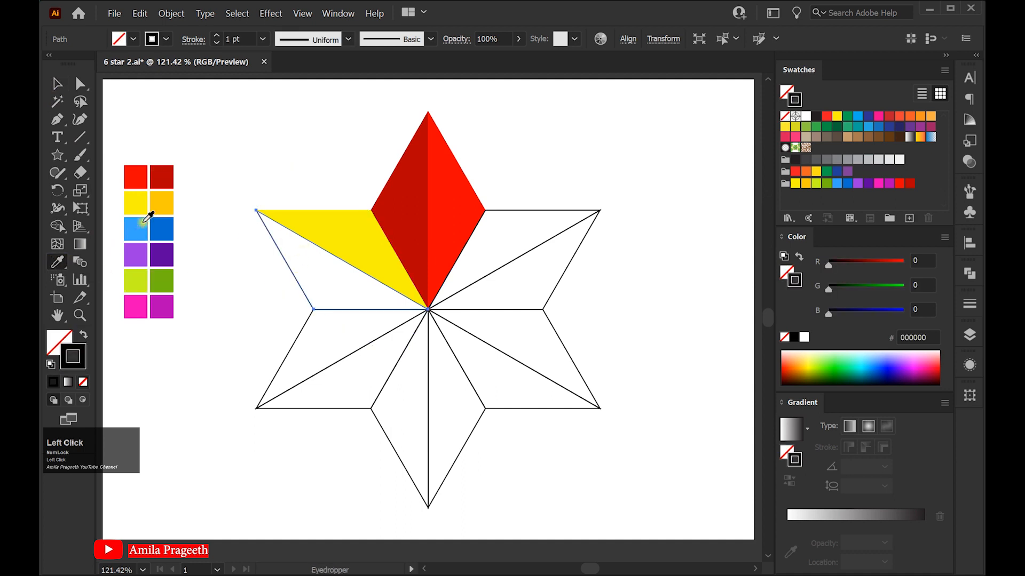
{"action": "left_click", "coordinate": [167, 204]}
{"action": "left_click", "coordinate": [59, 89]}
Fill the upper facet of the lower-left point with the light blue palette color
{"action": "left_click", "coordinate": [289, 351]}
{"action": "left_click", "coordinate": [57, 262]}
{"action": "left_click", "coordinate": [141, 231]}
{"action": "left_click", "coordinate": [57, 84]}
Fill the lower facet of the lower-left point with the darker blue palette color
{"action": "left_click", "coordinate": [306, 407]}
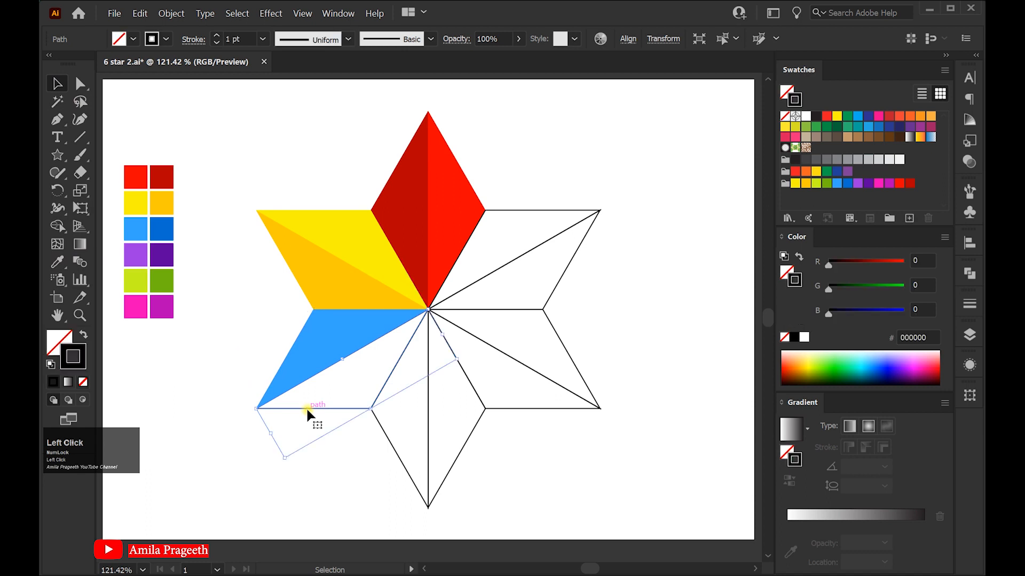
{"action": "left_click", "coordinate": [59, 262]}
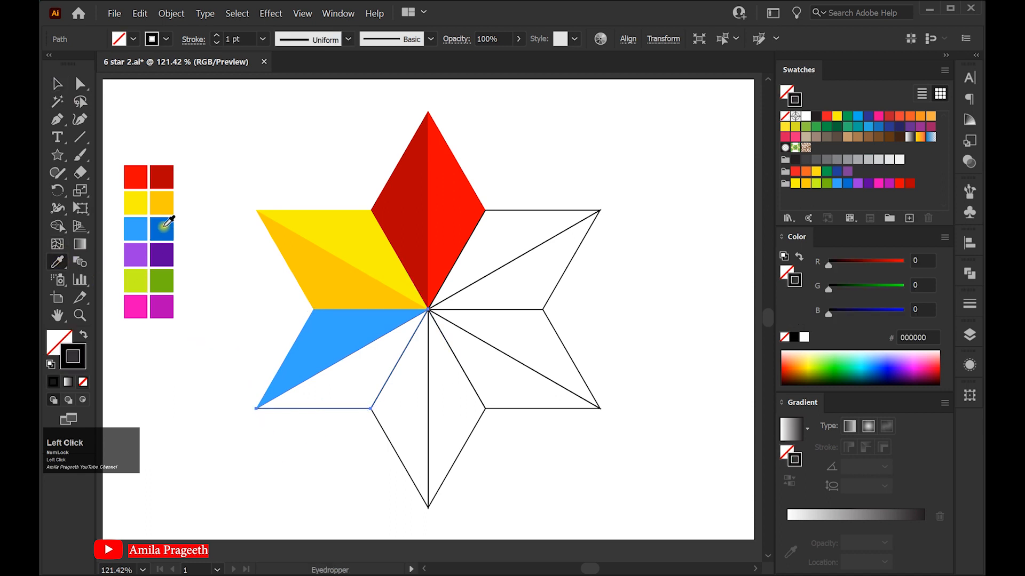
{"action": "left_click", "coordinate": [161, 229]}
{"action": "left_click", "coordinate": [56, 84]}
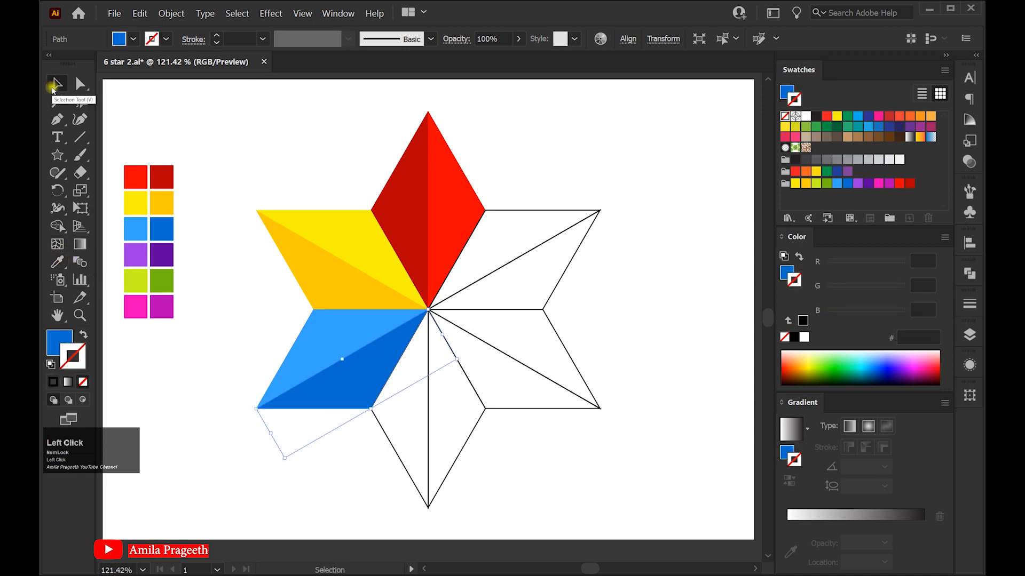
Fill the bottom point's left facet with the light purple palette color
{"action": "left_click", "coordinate": [360, 473]}
{"action": "left_click", "coordinate": [395, 451]}
{"action": "left_click", "coordinate": [57, 262]}
{"action": "left_click", "coordinate": [143, 254]}
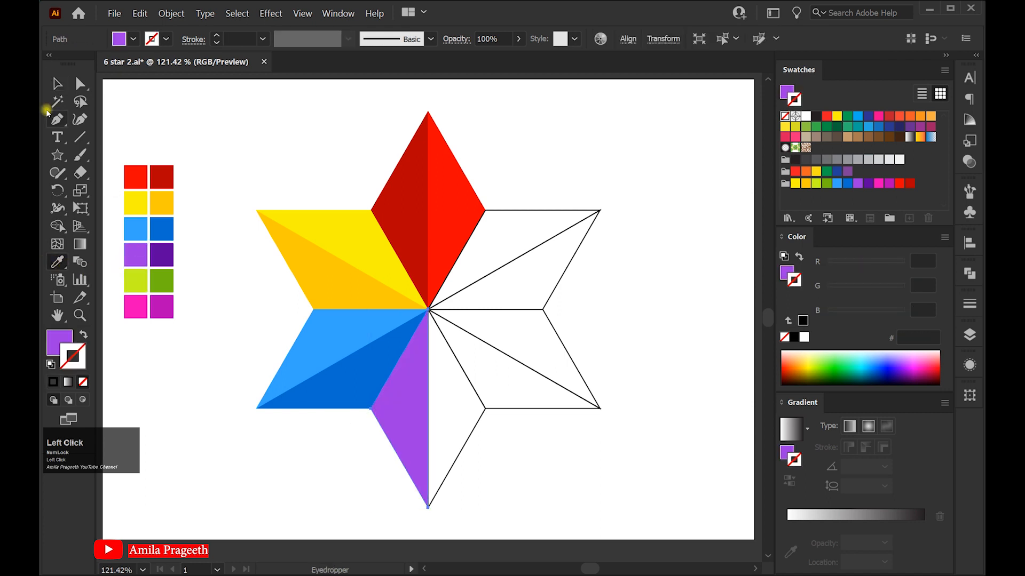
{"action": "left_click", "coordinate": [59, 83]}
Fill the bottom point's right facet with the dark purple palette color
{"action": "left_click", "coordinate": [464, 447]}
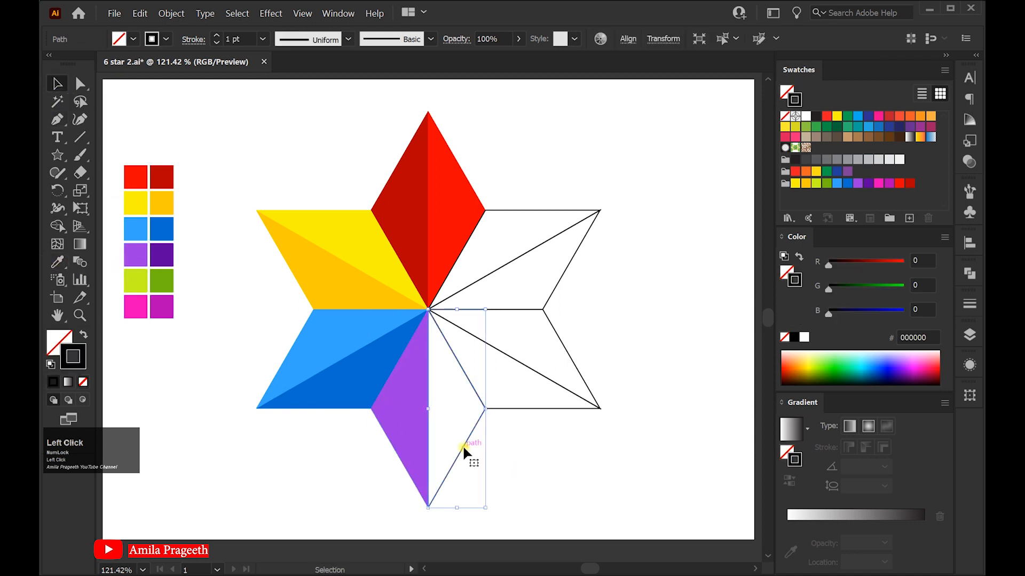
{"action": "left_click", "coordinate": [58, 262]}
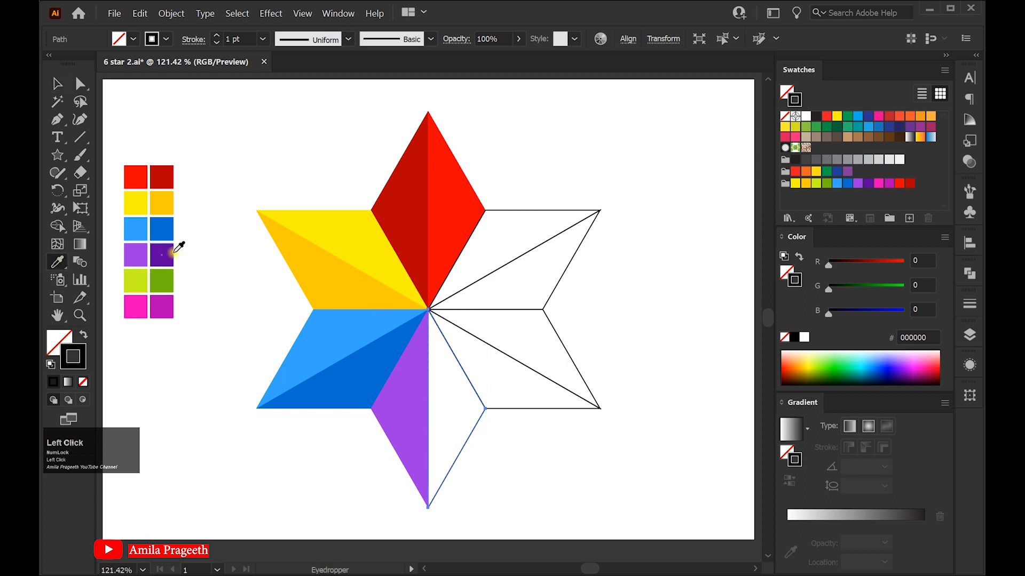
{"action": "left_click", "coordinate": [169, 253]}
{"action": "left_click", "coordinate": [57, 83]}
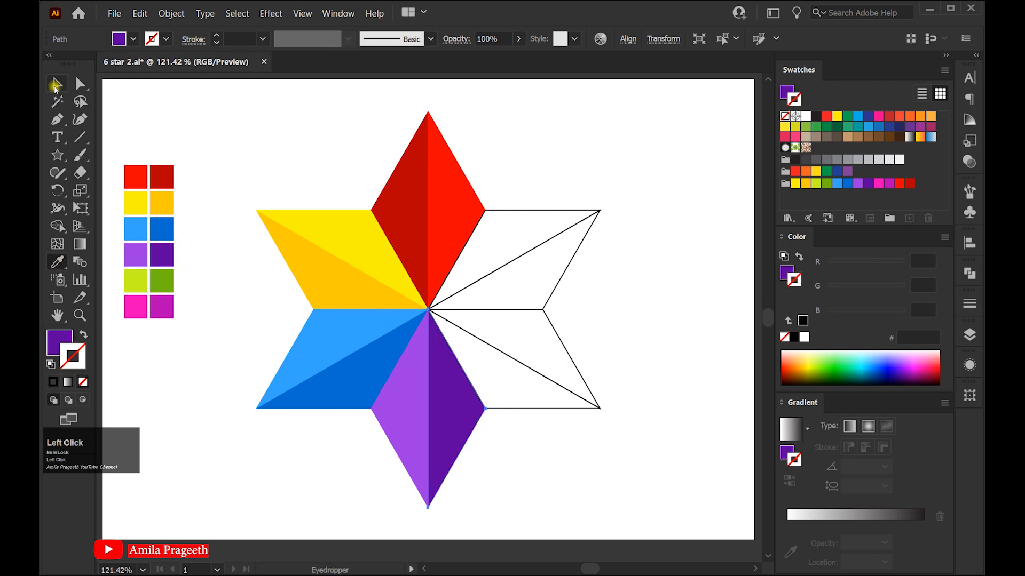
Fill the lower facet of the lower-right point with the yellow-green palette color
{"action": "left_click", "coordinate": [544, 409]}
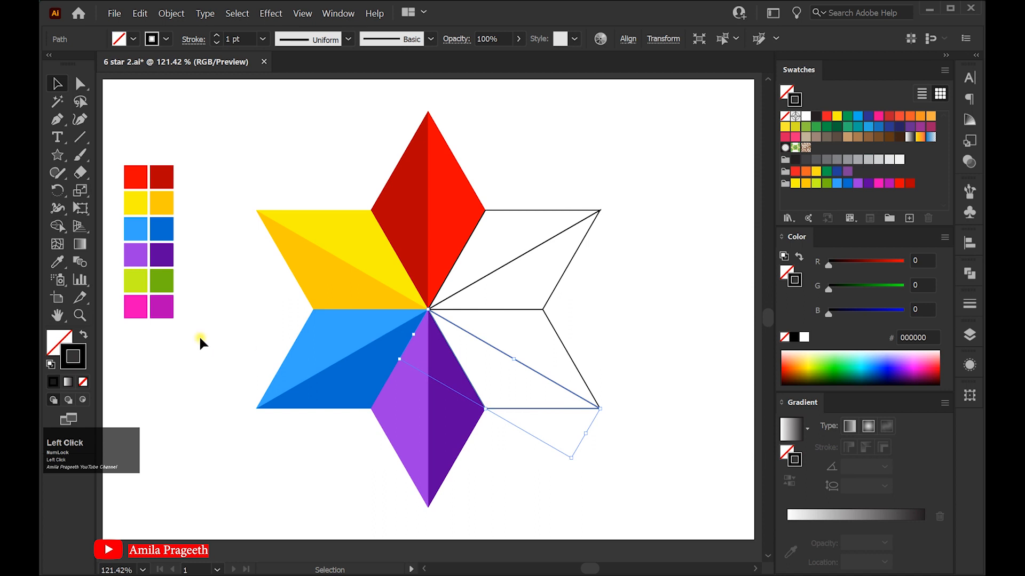
{"action": "left_click", "coordinate": [57, 262]}
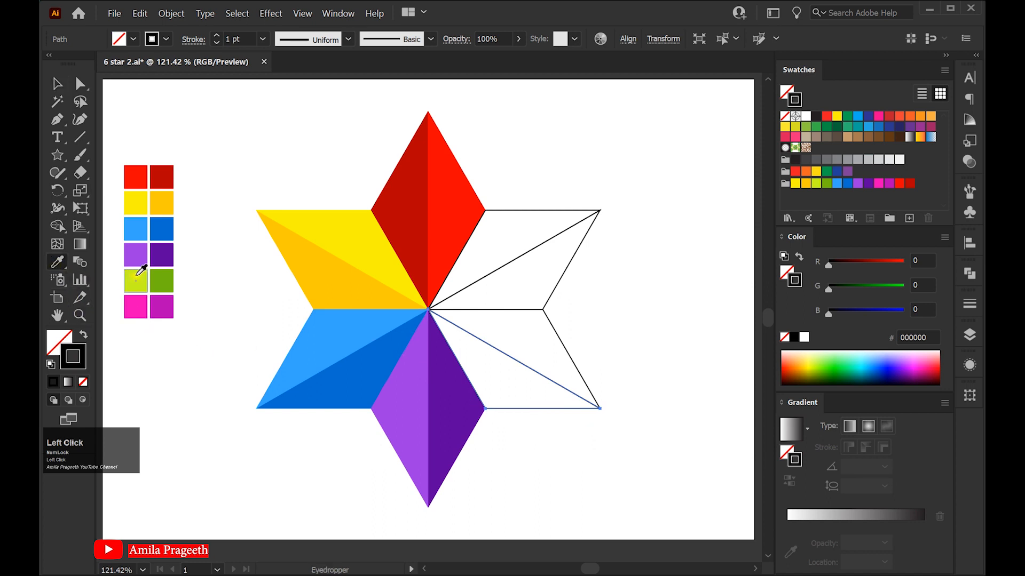
{"action": "left_click", "coordinate": [137, 274]}
{"action": "left_click", "coordinate": [57, 84]}
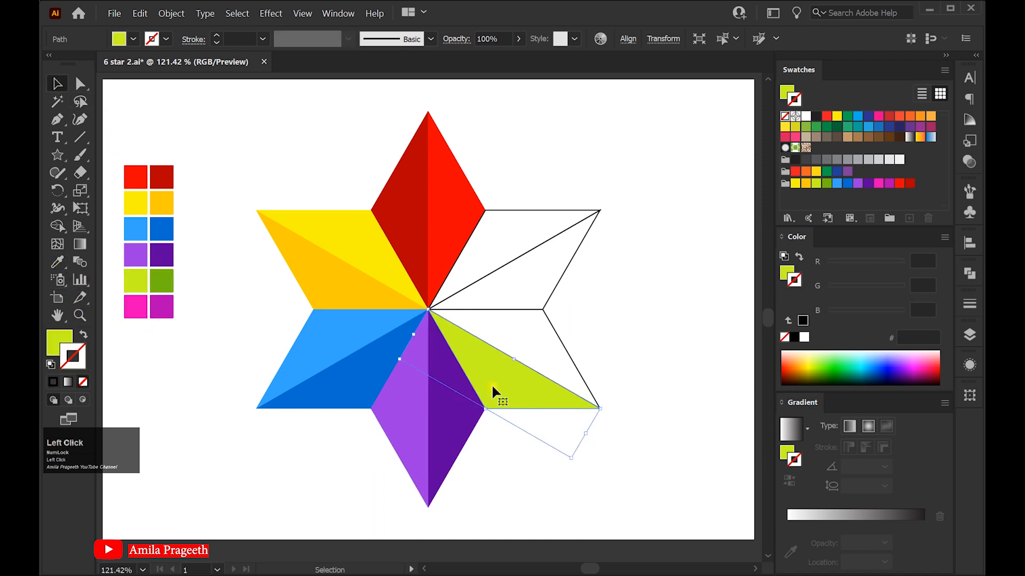
Fill the upper facet of the lower-right point with the darker green palette color
{"action": "left_click", "coordinate": [572, 362]}
{"action": "left_click", "coordinate": [57, 262]}
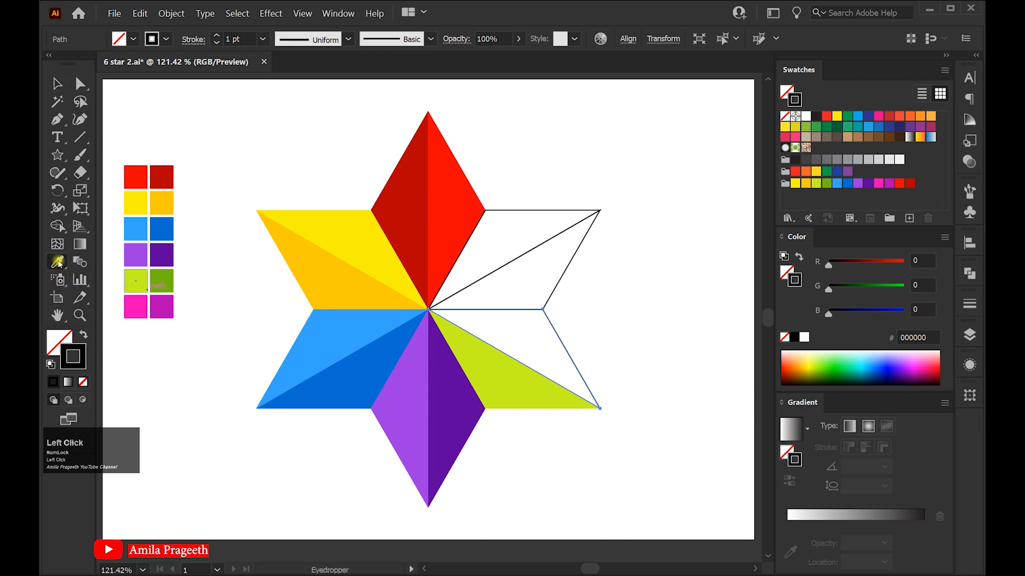
{"action": "left_click", "coordinate": [165, 278]}
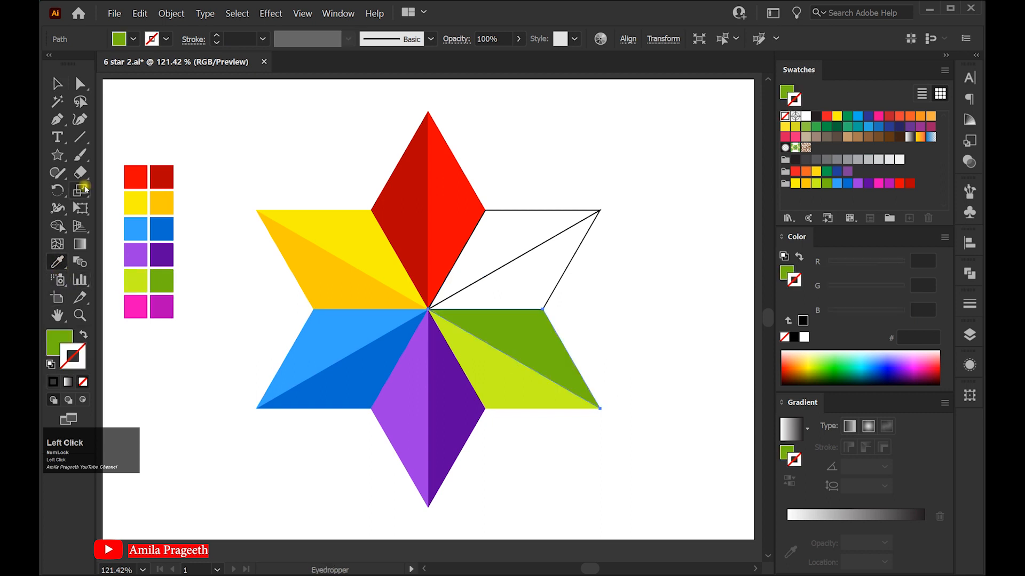
{"action": "left_click", "coordinate": [57, 85]}
Fill the lower facet of the upper-right point with the bright pink palette color
{"action": "left_click", "coordinate": [555, 277]}
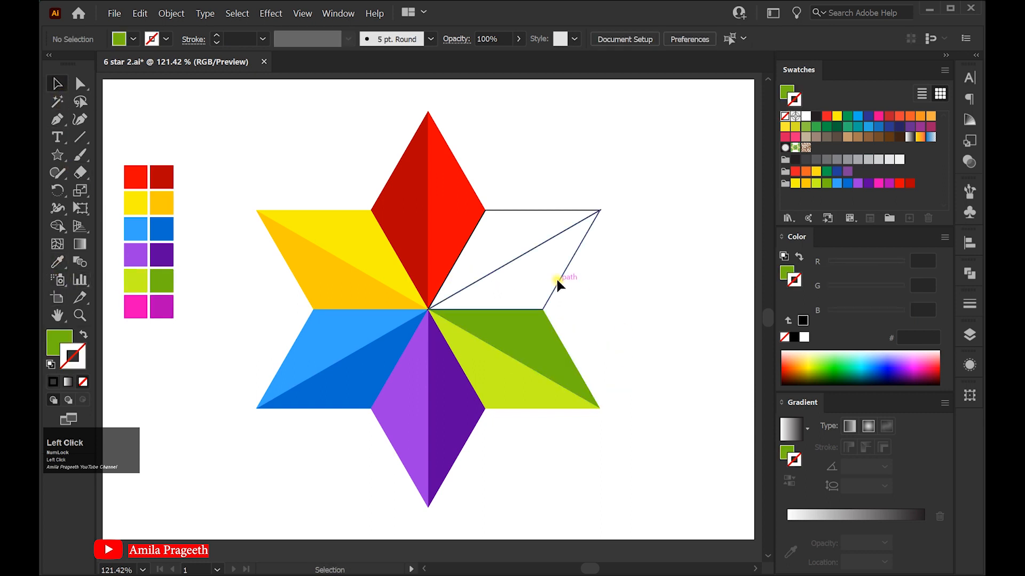
{"action": "left_click", "coordinate": [58, 261]}
{"action": "left_click", "coordinate": [143, 303]}
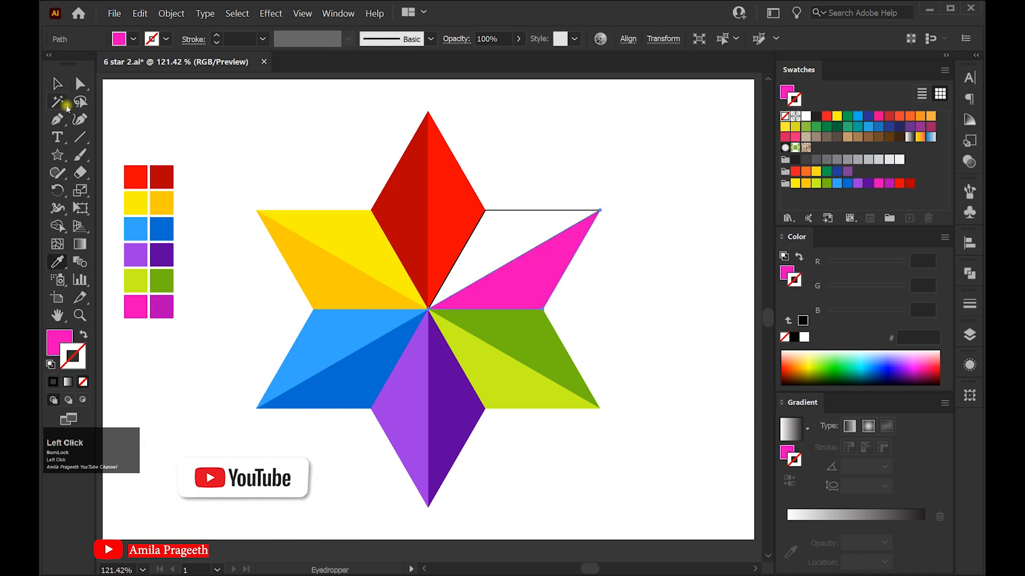
{"action": "left_click", "coordinate": [58, 83]}
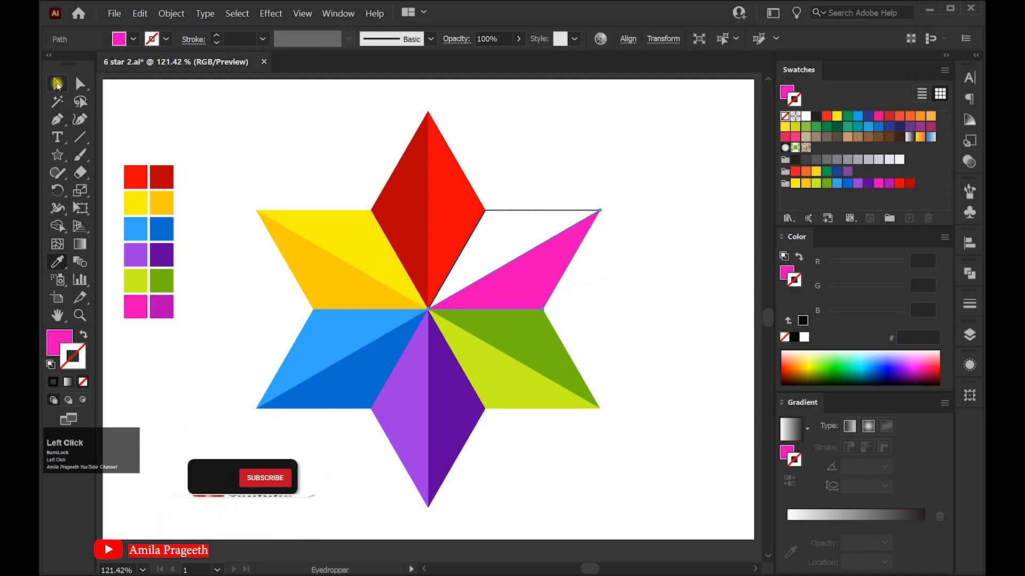
Fill the upper facet of the upper-right point with the magenta palette color, then deselect
{"action": "left_click", "coordinate": [542, 208]}
{"action": "left_click", "coordinate": [58, 262]}
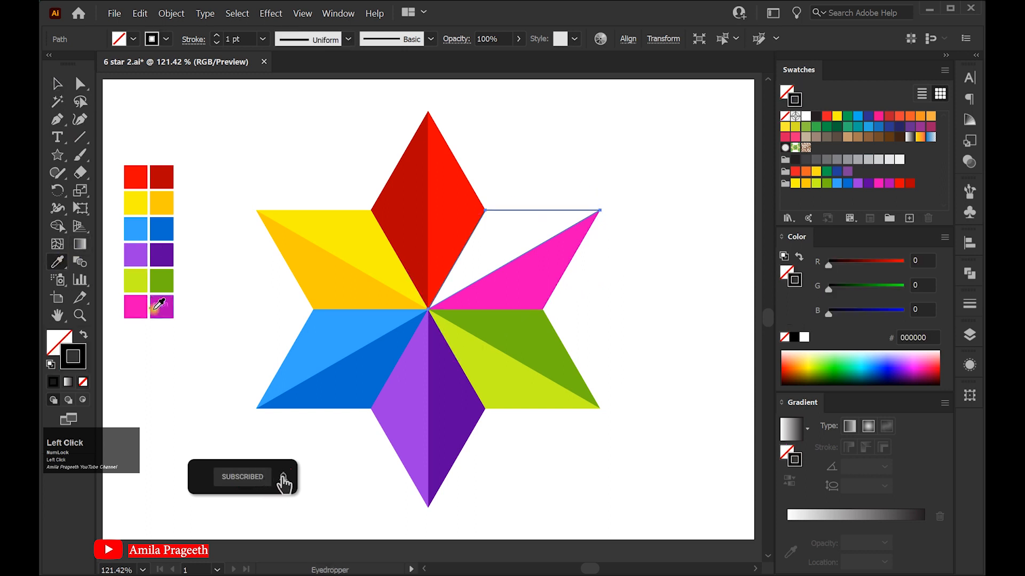
{"action": "left_click", "coordinate": [161, 308]}
{"action": "left_click", "coordinate": [57, 84]}
{"action": "left_click", "coordinate": [598, 132]}
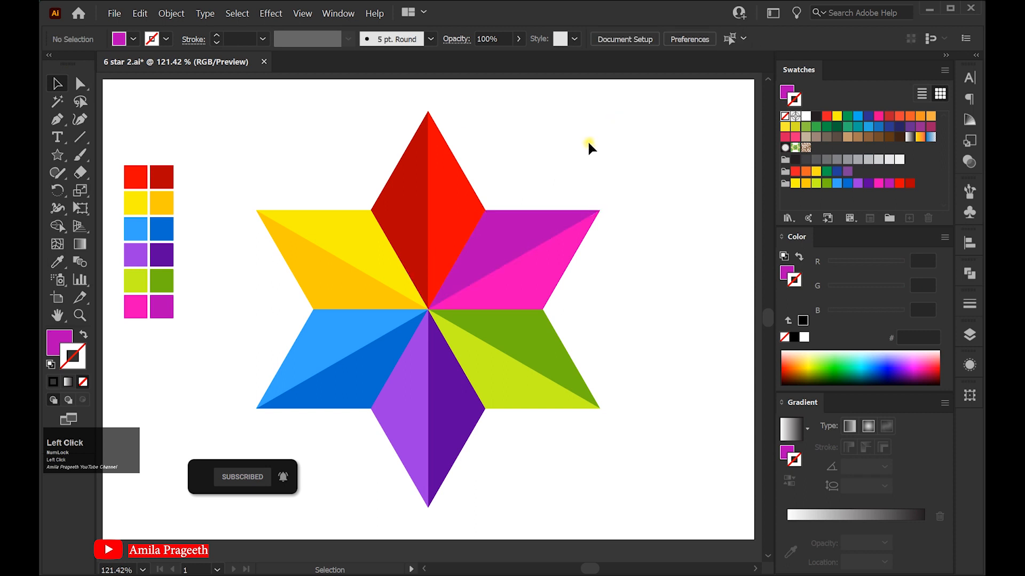
Select all the star's facets and group them
{"action": "left_click_drag", "start_coordinate": [275, 139], "coordinate": [423, 303]}
{"action": "left_click_drag", "start_coordinate": [604, 469], "coordinate": [619, 480]}
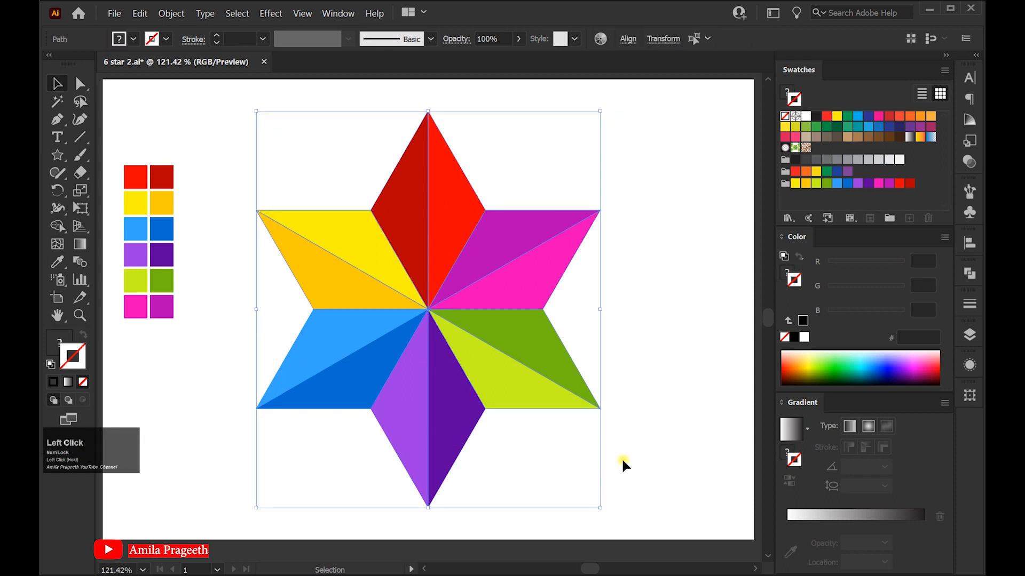
{"action": "right_click", "coordinate": [443, 233]}
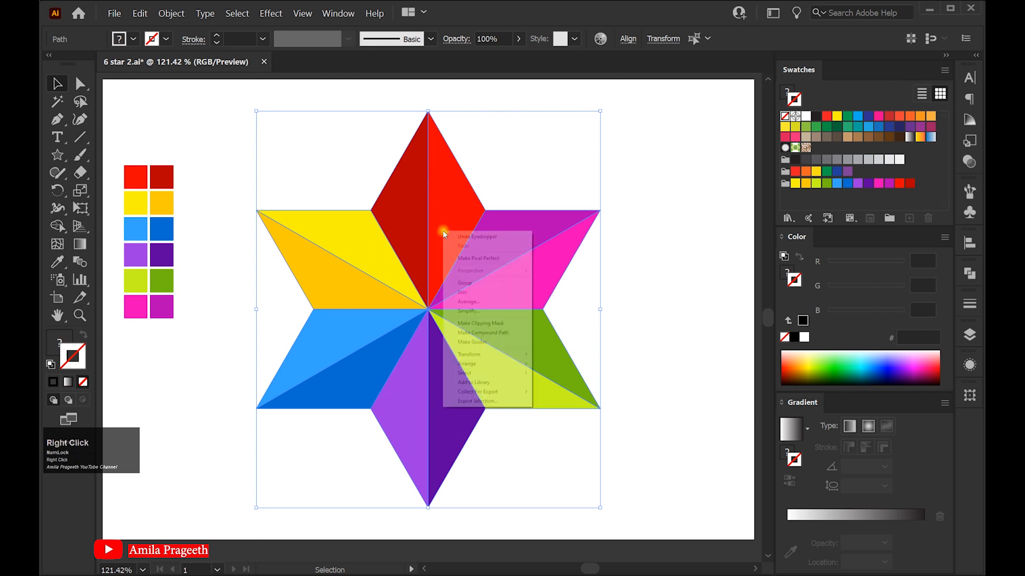
{"action": "left_click", "coordinate": [465, 284]}
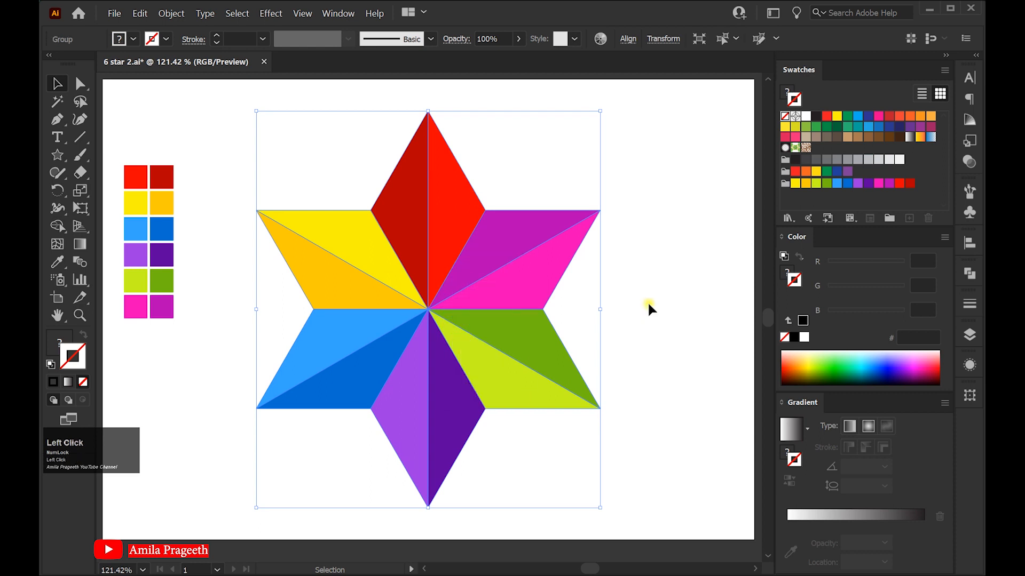
Rotate a copy of the grouped star by 90° and scale the copy down proportionally
{"action": "double_click", "coordinate": [57, 190]}
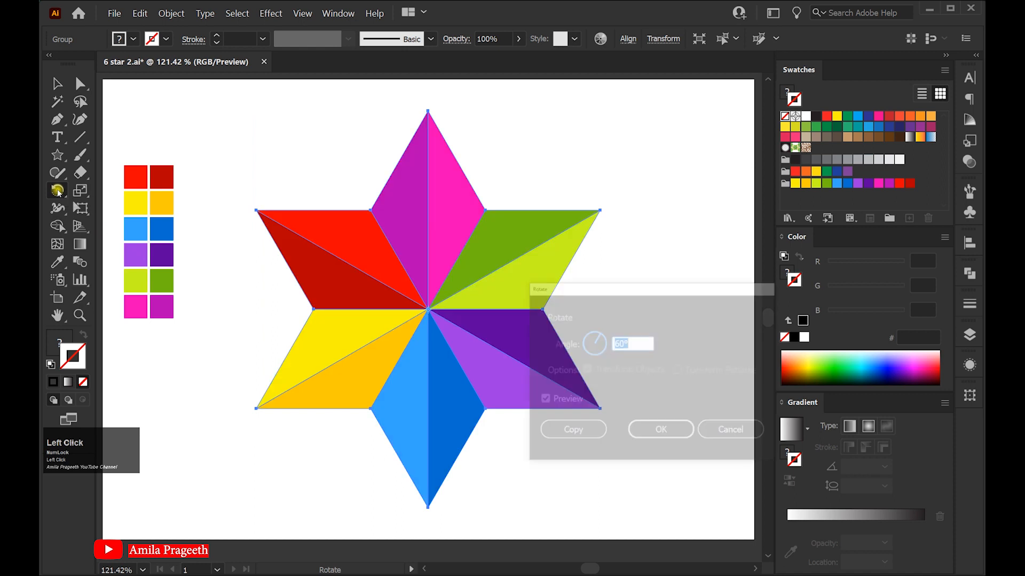
{"action": "left_click_drag", "start_coordinate": [633, 289], "coordinate": [601, 294]}
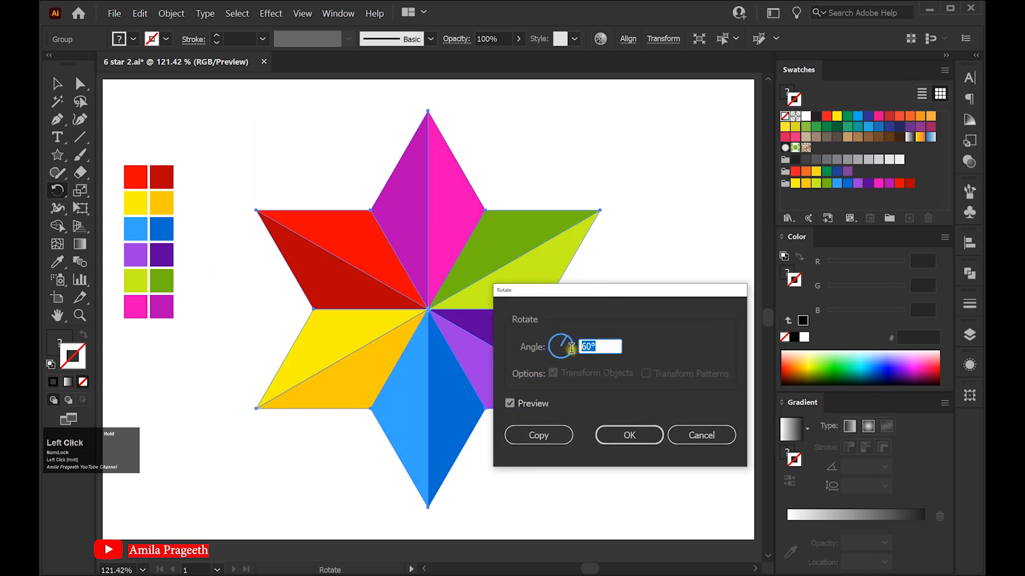
{"action": "type", "text": "90"}
{"action": "left_click", "coordinate": [538, 434]}
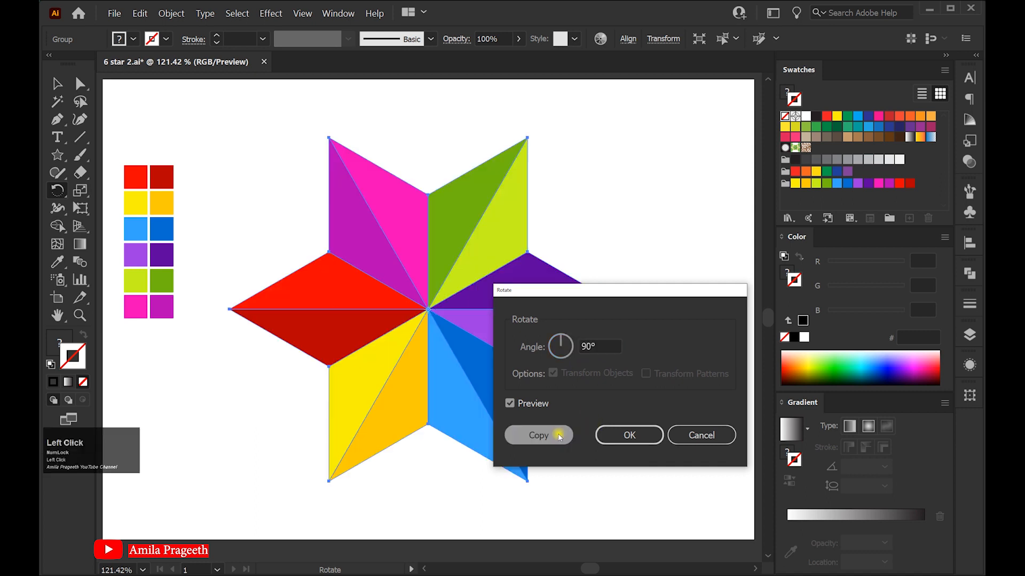
{"action": "left_click", "coordinate": [55, 84]}
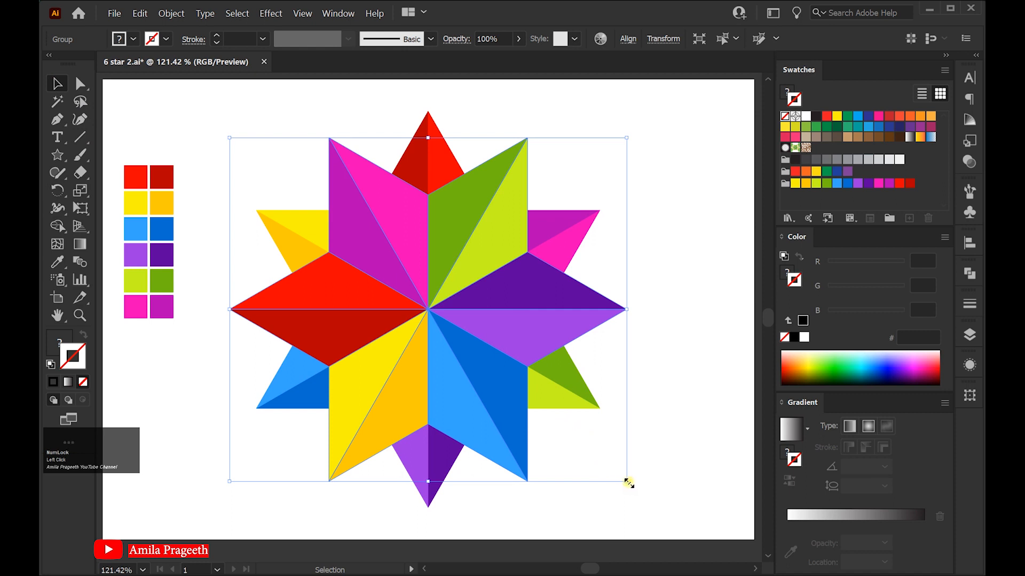
{"action": "left_click_drag", "start_coordinate": [628, 483], "coordinate": [580, 448]}
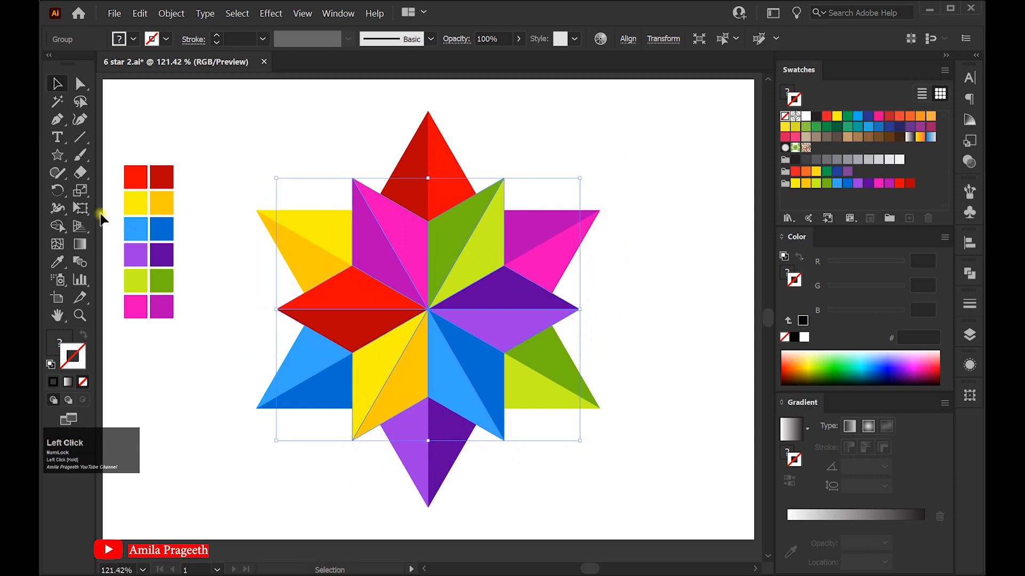
Rotate another 90° copy of the smaller star and scale that copy down further
{"action": "double_click", "coordinate": [57, 190]}
{"action": "left_click_drag", "start_coordinate": [613, 297], "coordinate": [665, 287]}
{"action": "left_click", "coordinate": [615, 426]}
{"action": "left_click", "coordinate": [57, 84]}
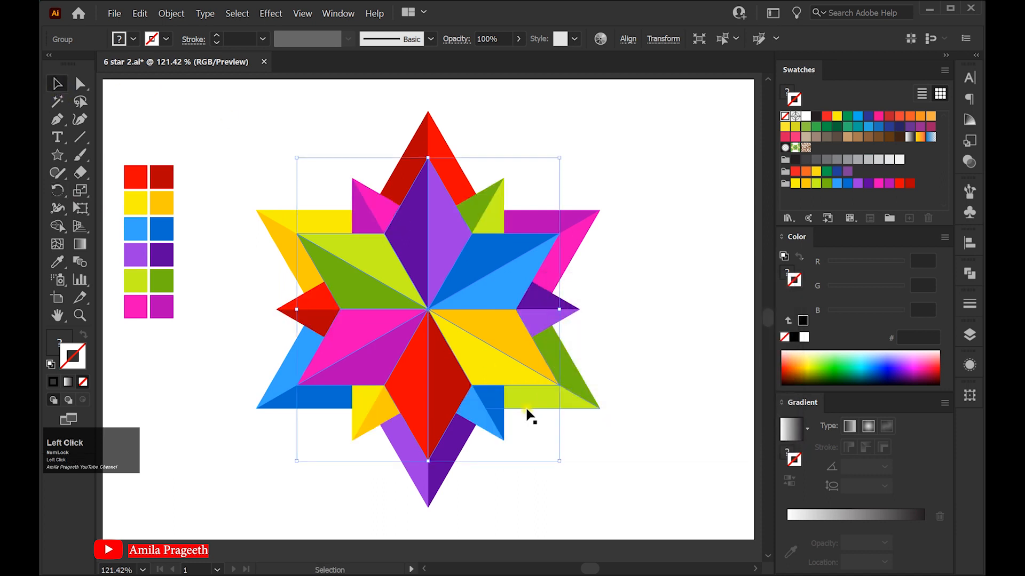
{"action": "left_click_drag", "start_coordinate": [558, 459], "coordinate": [530, 426]}
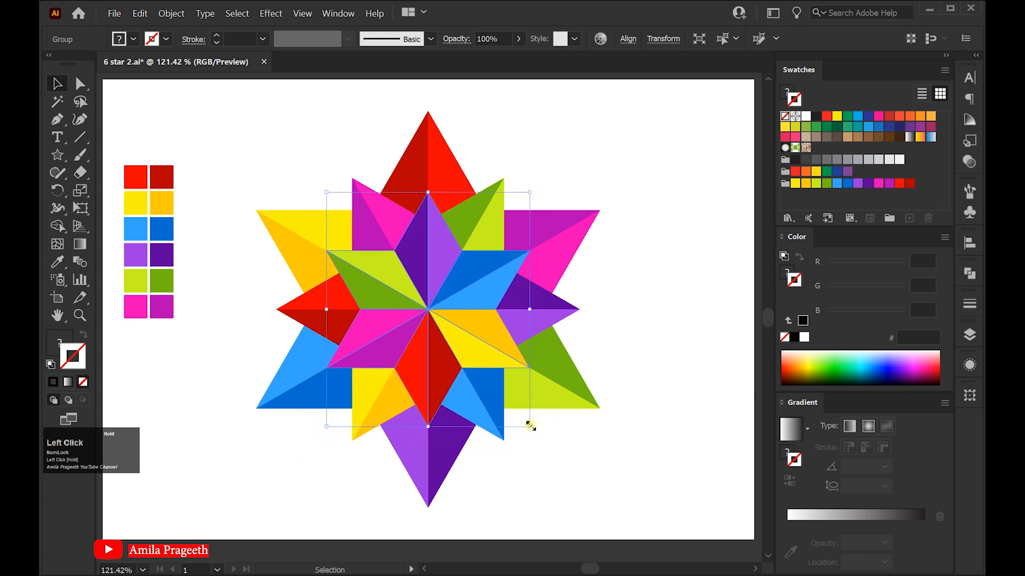
Rotate a 90° copy of the smallest star and shrink that new copy proportionally around the center
{"action": "double_click", "coordinate": [58, 190]}
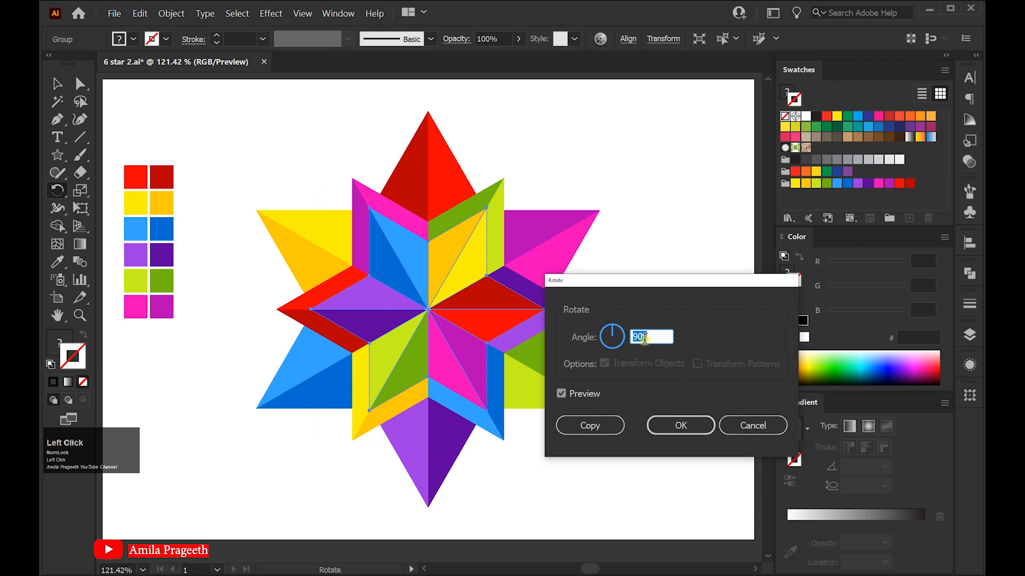
{"action": "left_click", "coordinate": [602, 425]}
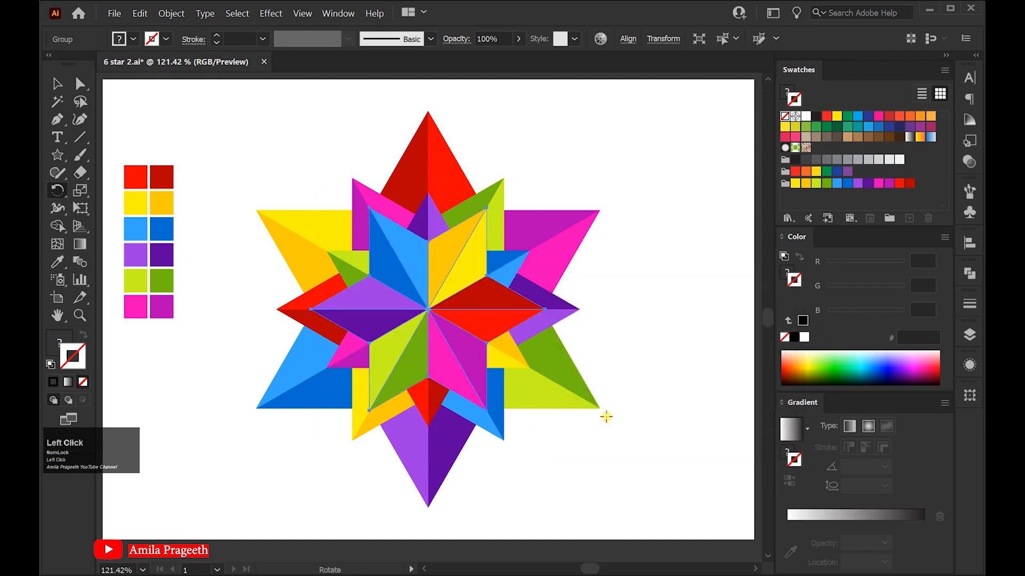
{"action": "left_click", "coordinate": [58, 85]}
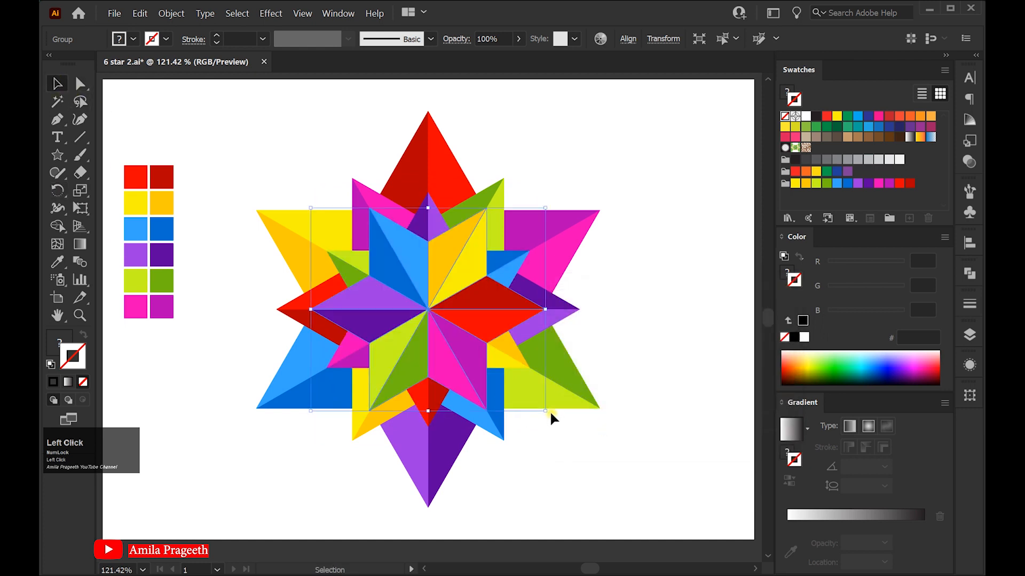
{"action": "left_click_drag", "start_coordinate": [545, 411], "coordinate": [520, 394]}
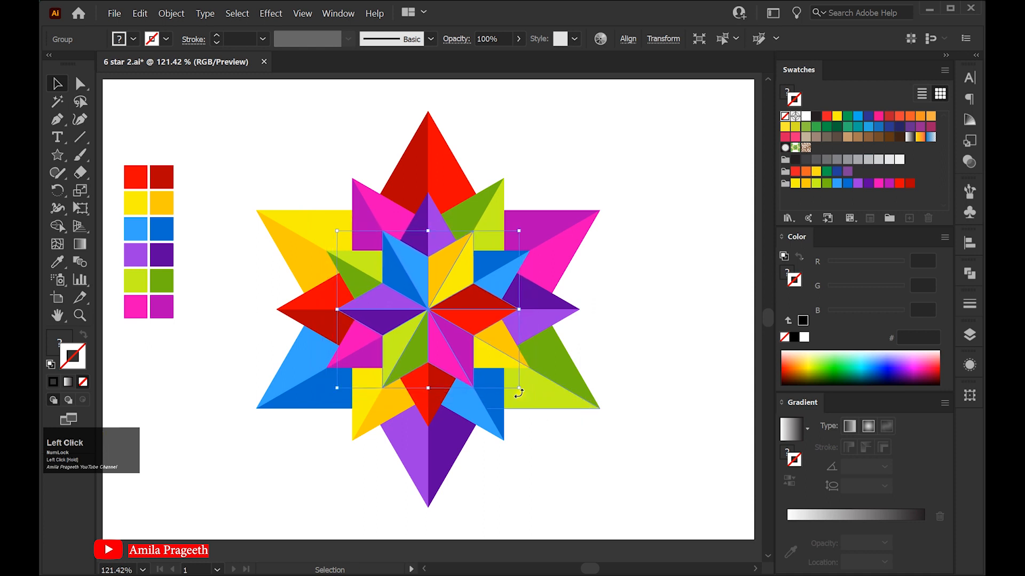
Make another 90° rotated copy of the newest star and scale it down proportionally again
{"action": "double_click", "coordinate": [57, 190]}
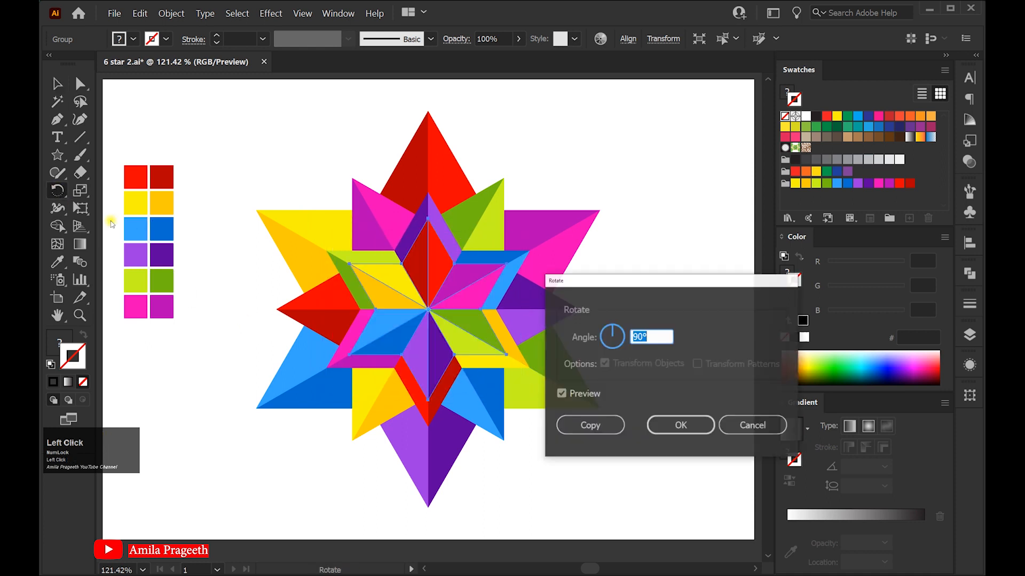
{"action": "left_click", "coordinate": [602, 426]}
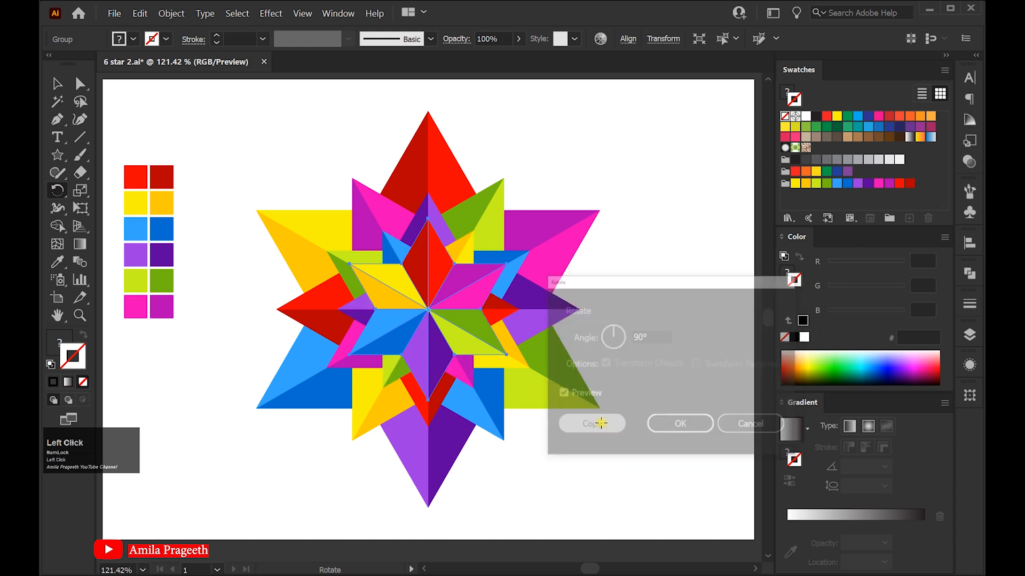
{"action": "left_click", "coordinate": [57, 84]}
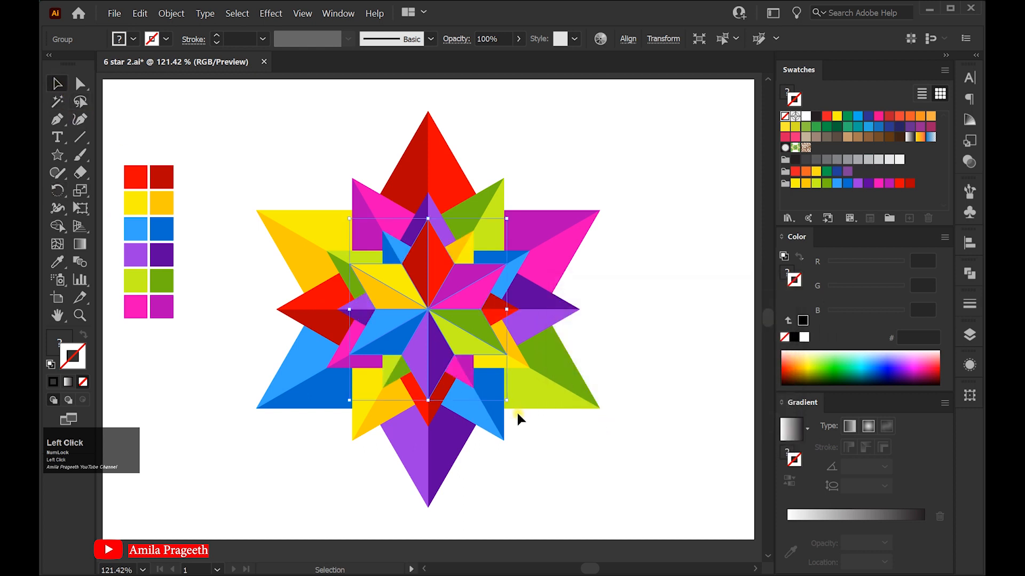
{"action": "left_click_drag", "start_coordinate": [508, 403], "coordinate": [492, 387]}
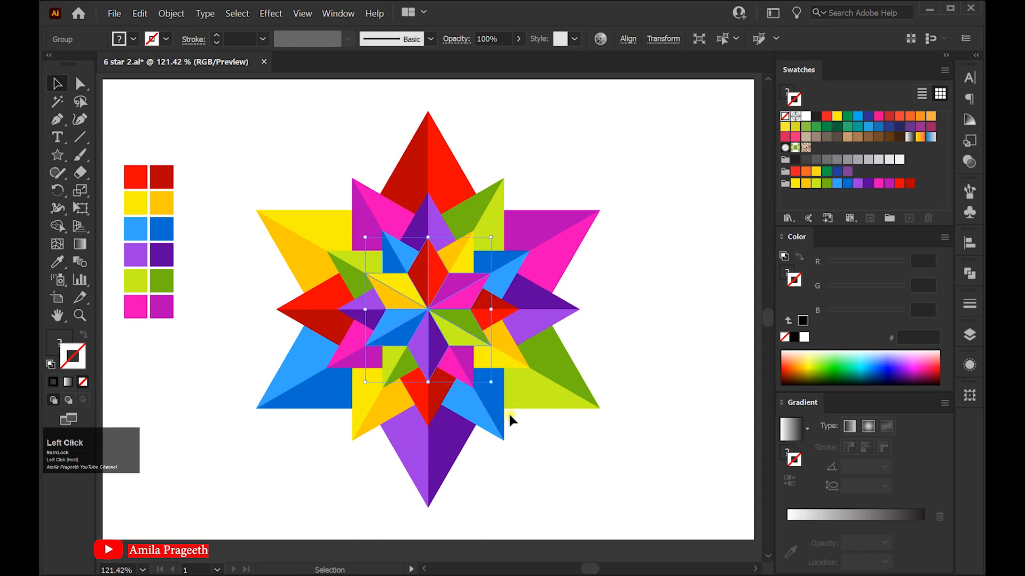
Rotate one more 90° copy and scale it down proportionally to about 52 × 45 mm
{"action": "double_click", "coordinate": [57, 191]}
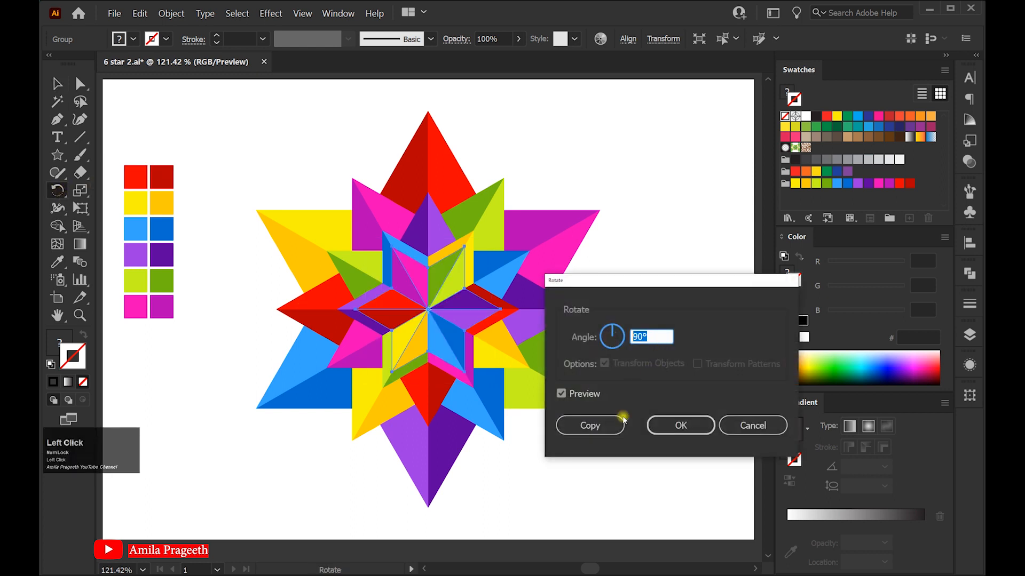
{"action": "left_click", "coordinate": [620, 424]}
{"action": "left_click", "coordinate": [55, 84]}
{"action": "left_click_drag", "start_coordinate": [502, 373], "coordinate": [486, 361]}
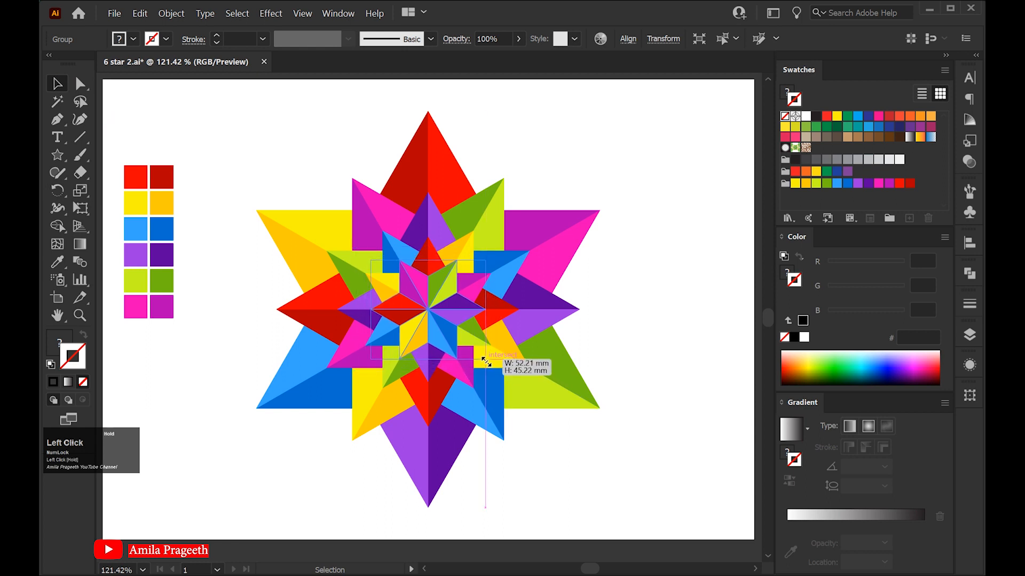
Select the whole layered starburst and group all its stars into one object
{"action": "left_click", "coordinate": [628, 351]}
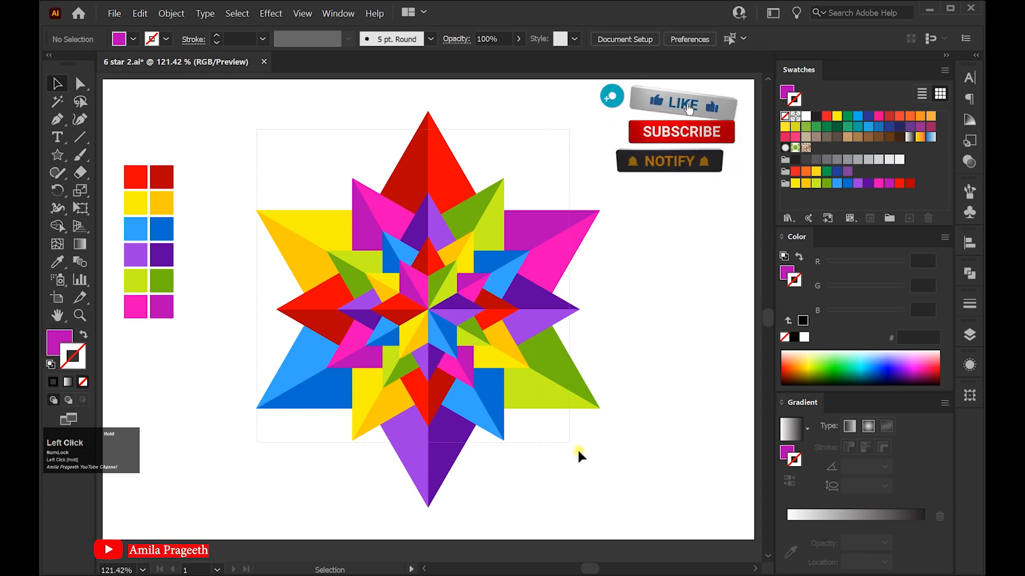
{"action": "left_click", "coordinate": [479, 329]}
{"action": "right_click", "coordinate": [450, 309]}
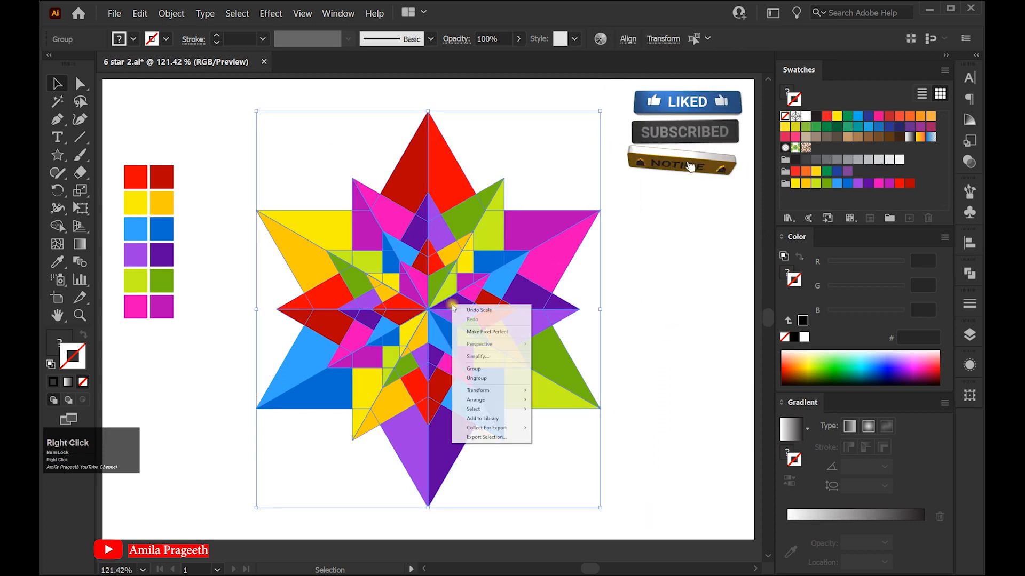
{"action": "left_click", "coordinate": [478, 369]}
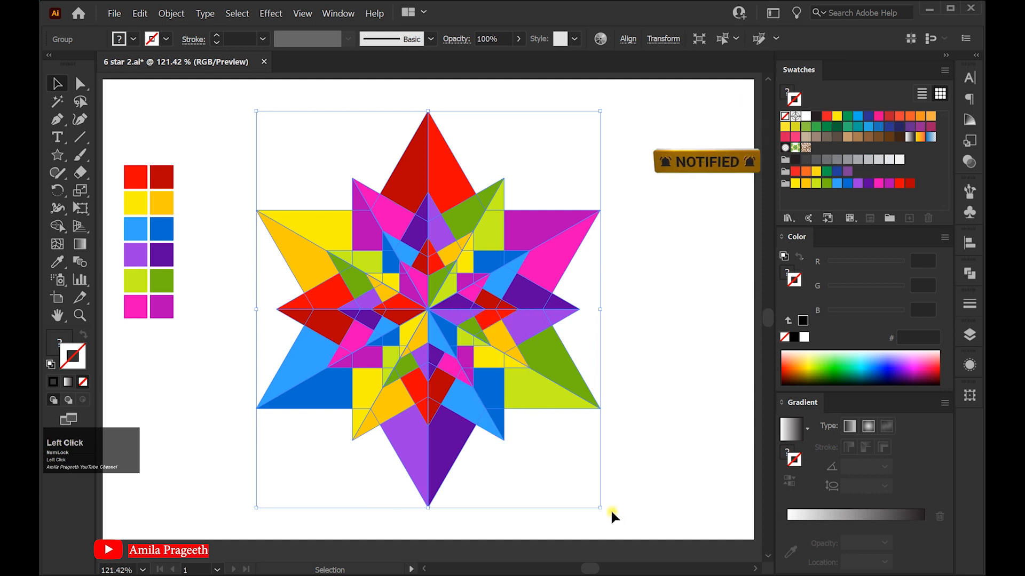
Enlarge the grouped starburst slightly, then deselect it
{"action": "left_click_drag", "start_coordinate": [600, 508], "coordinate": [615, 517]}
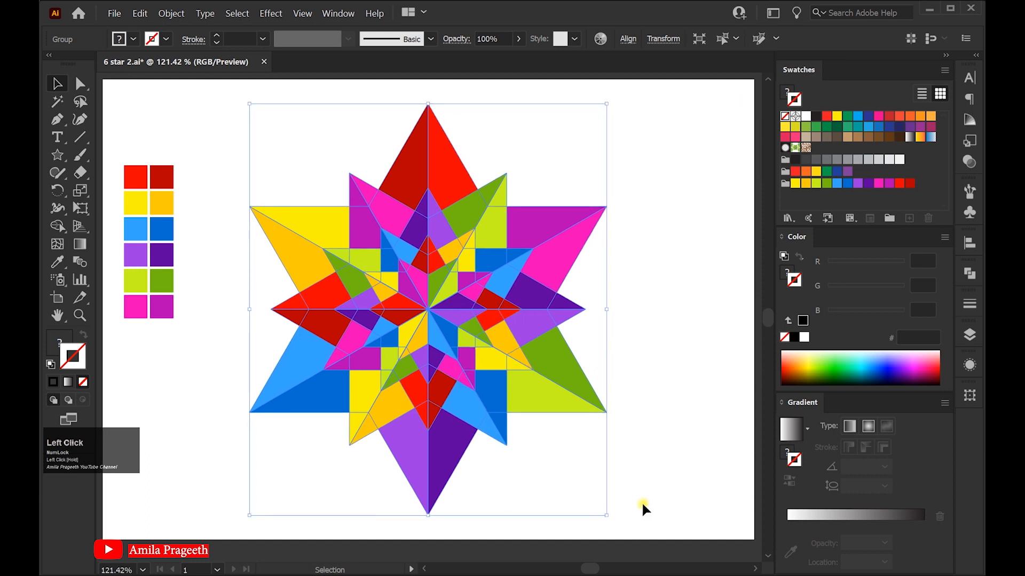
{"action": "left_click", "coordinate": [683, 505]}
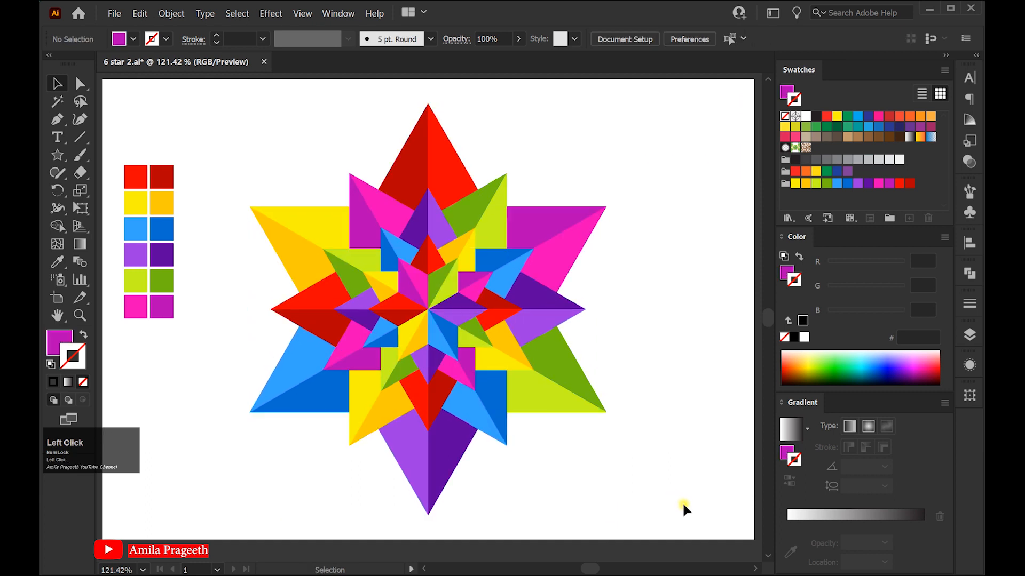